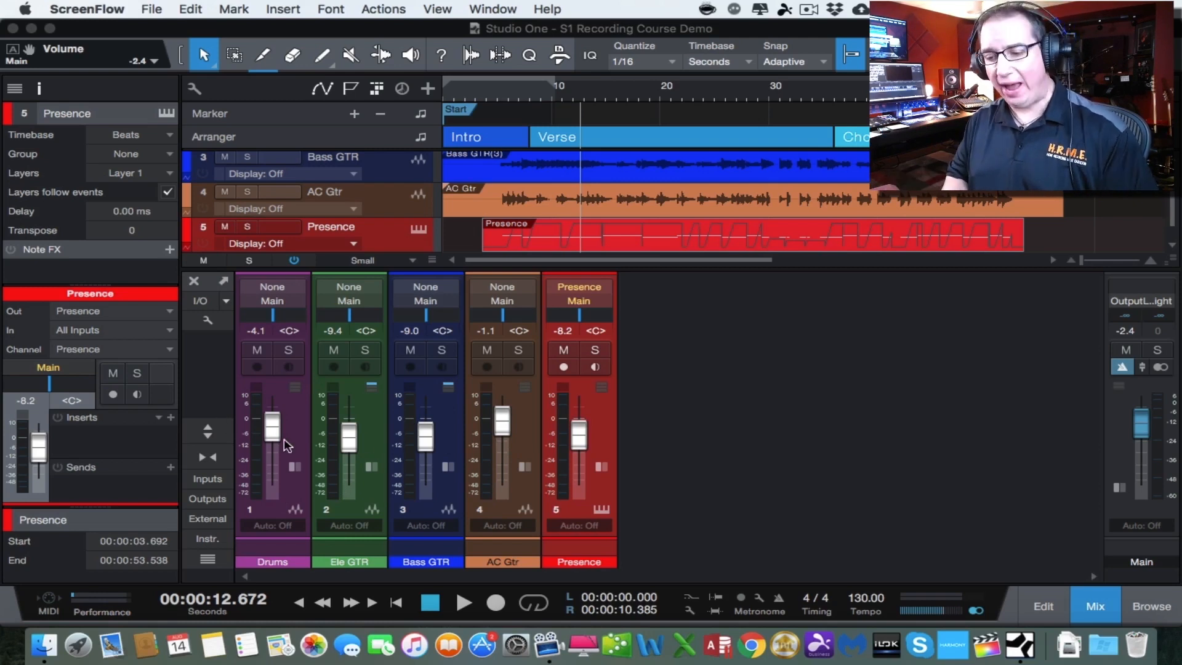
Expand the mixer channels to view their inserts and sends, and return them to the compact view
click(213, 431)
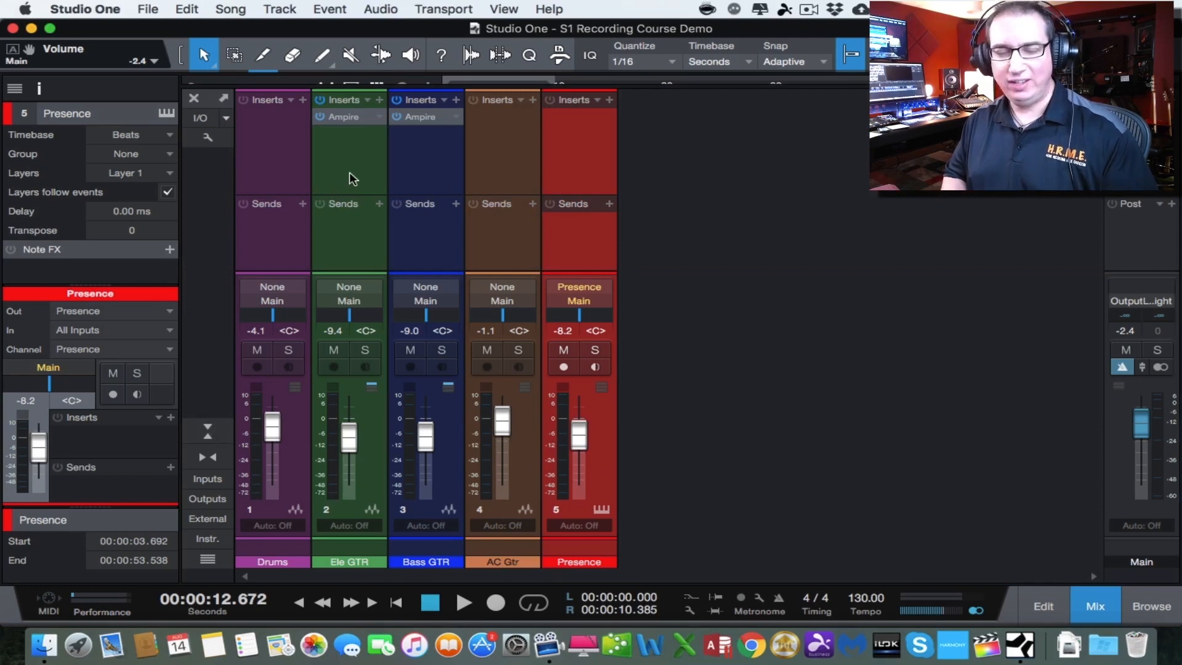
click(206, 430)
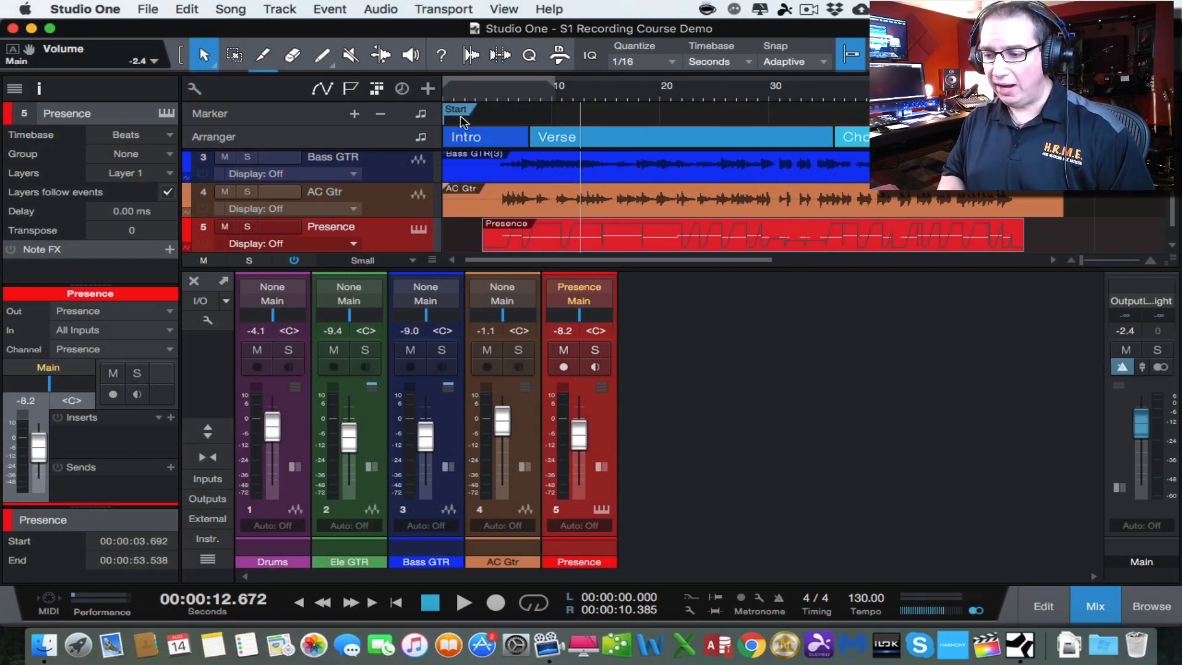
Play the song from the start and set the AC Gtr volume to -2.7 dB and Presence to -4.9 dB
click(464, 89)
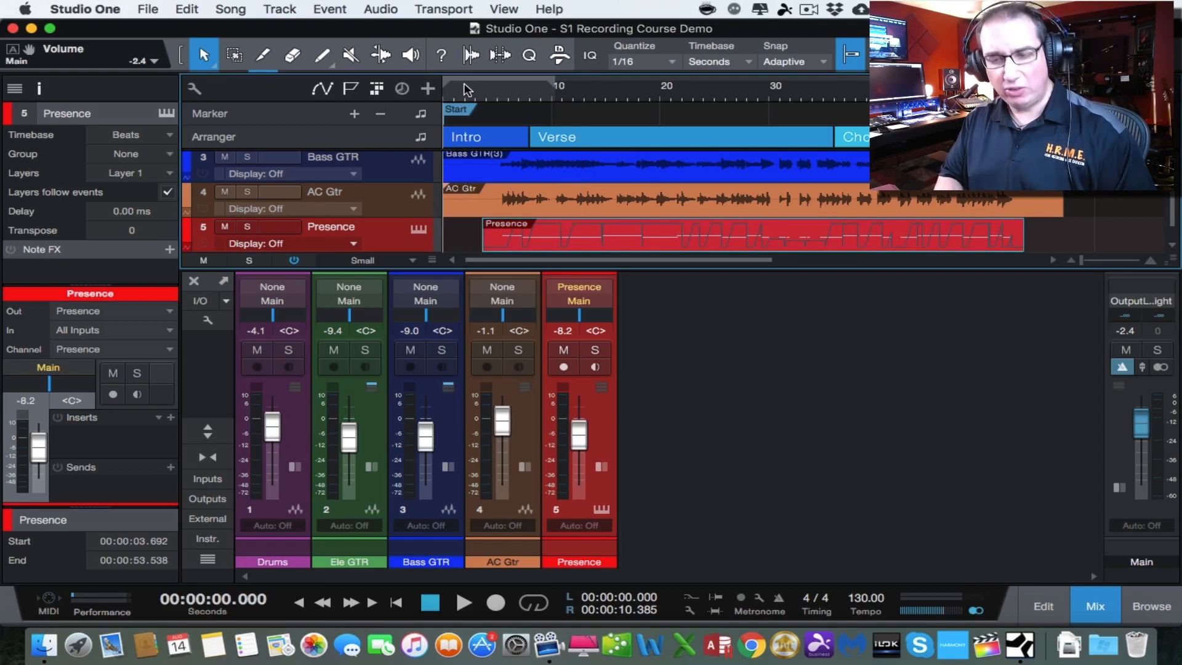
key(space)
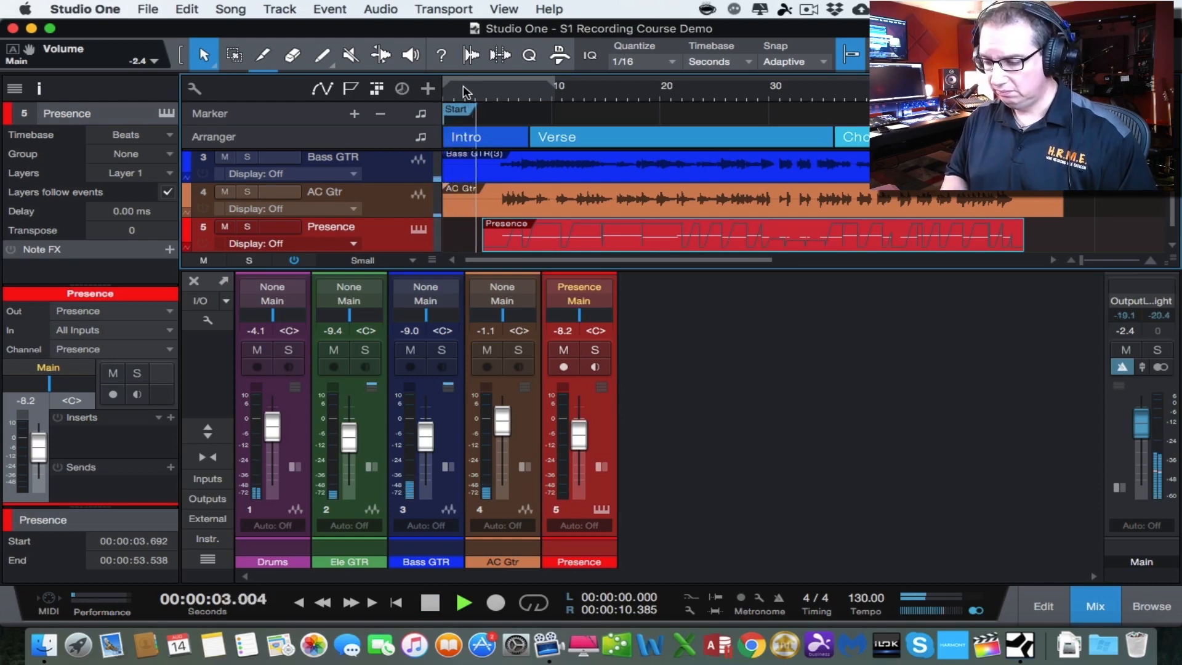
drag(463, 270, 463, 275)
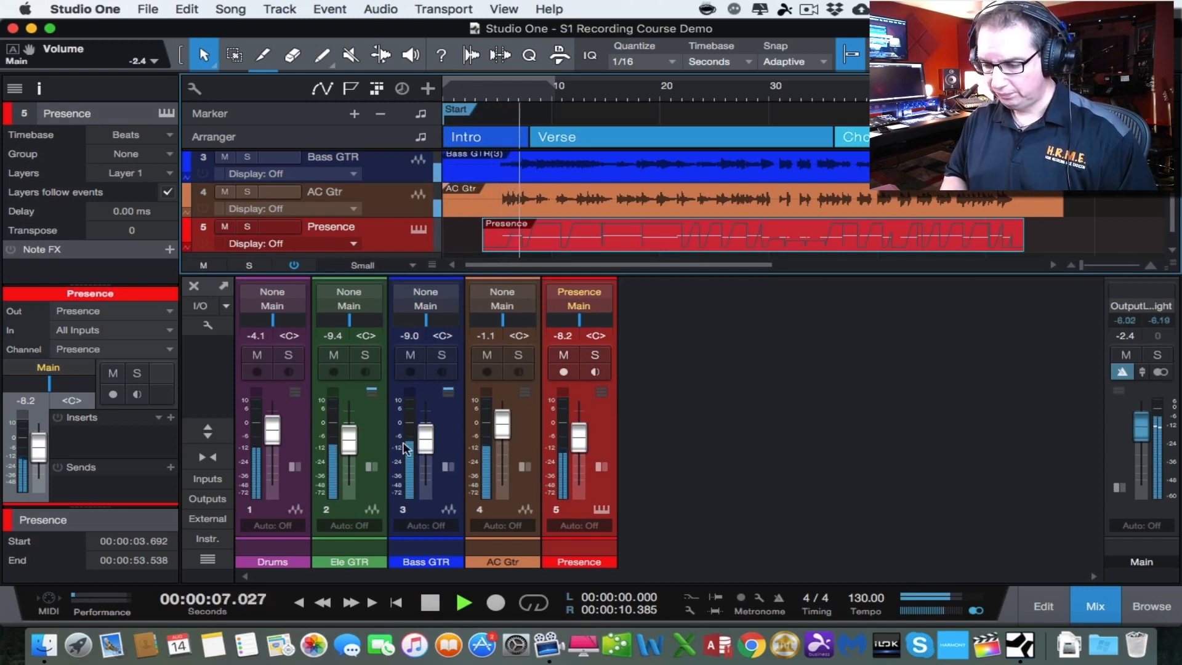
drag(501, 430, 501, 438)
drag(581, 441, 584, 432)
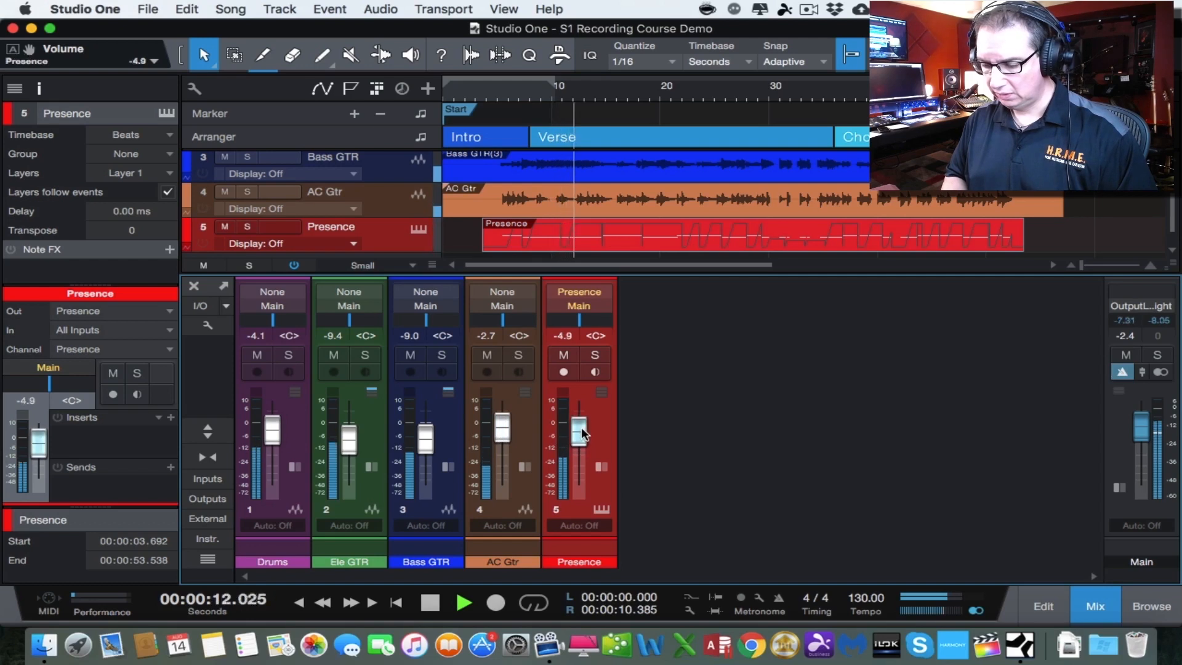
Set the Drums channel volume to -3.2 dB and the Bass GTR channel volume to -8.0 dB
click(271, 439)
drag(272, 438, 272, 435)
click(424, 438)
drag(425, 438, 425, 436)
Pan AC Gtr to R62 at -3.2 dB and set Presence to -5.8 dB, ending with playback stopped
mouse_move(503, 320)
mouse_down()
mouse_move(540, 321)
mouse_move(522, 323)
mouse_up()
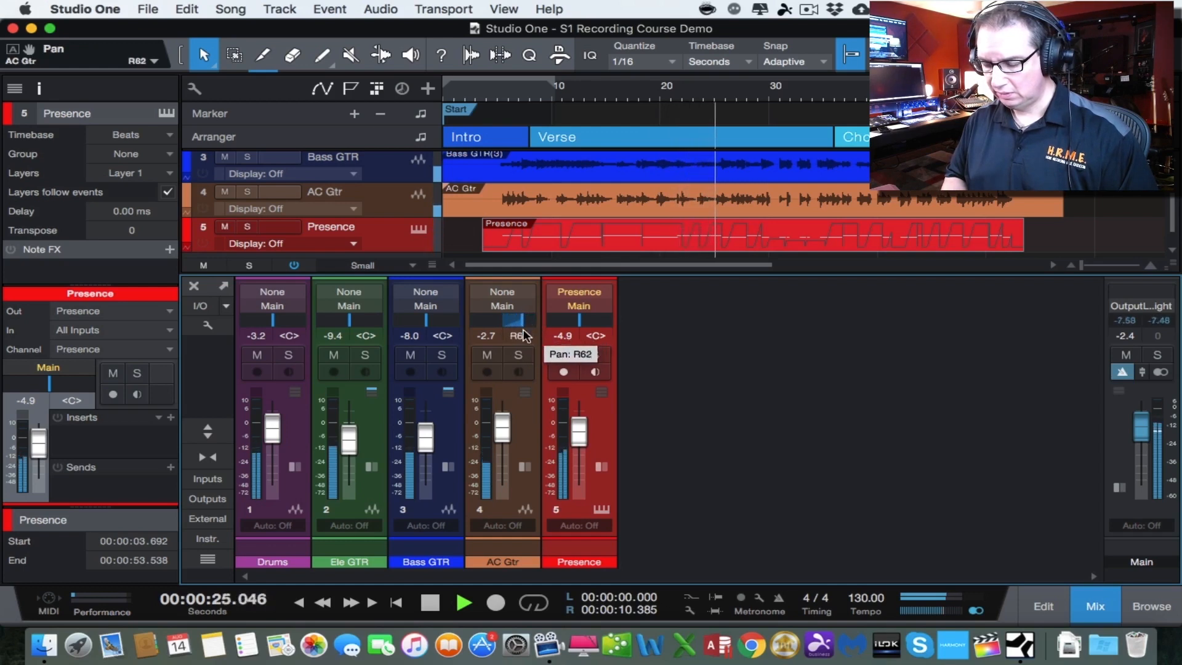
drag(502, 424, 501, 428)
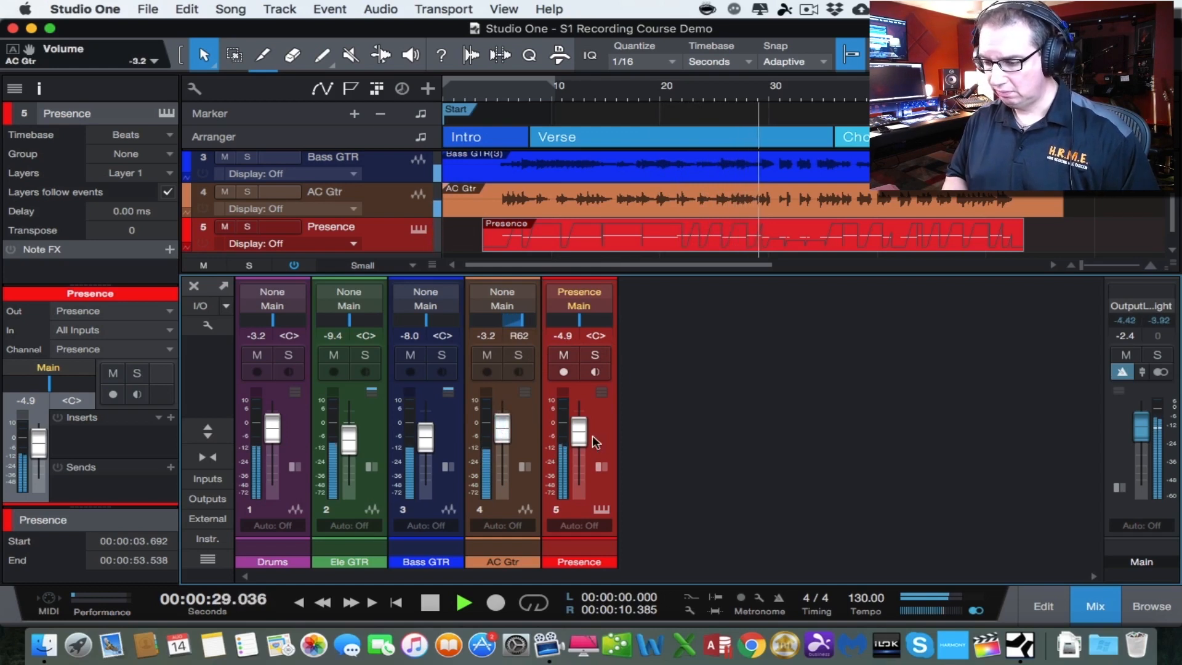
drag(584, 440, 584, 441)
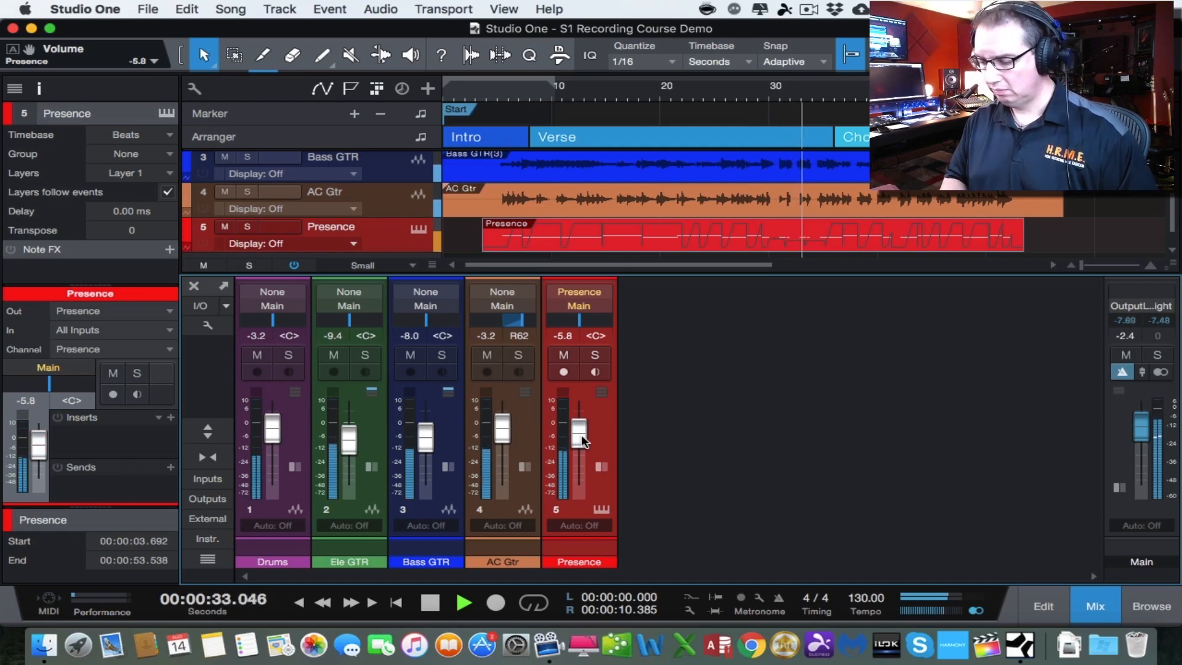
key(space)
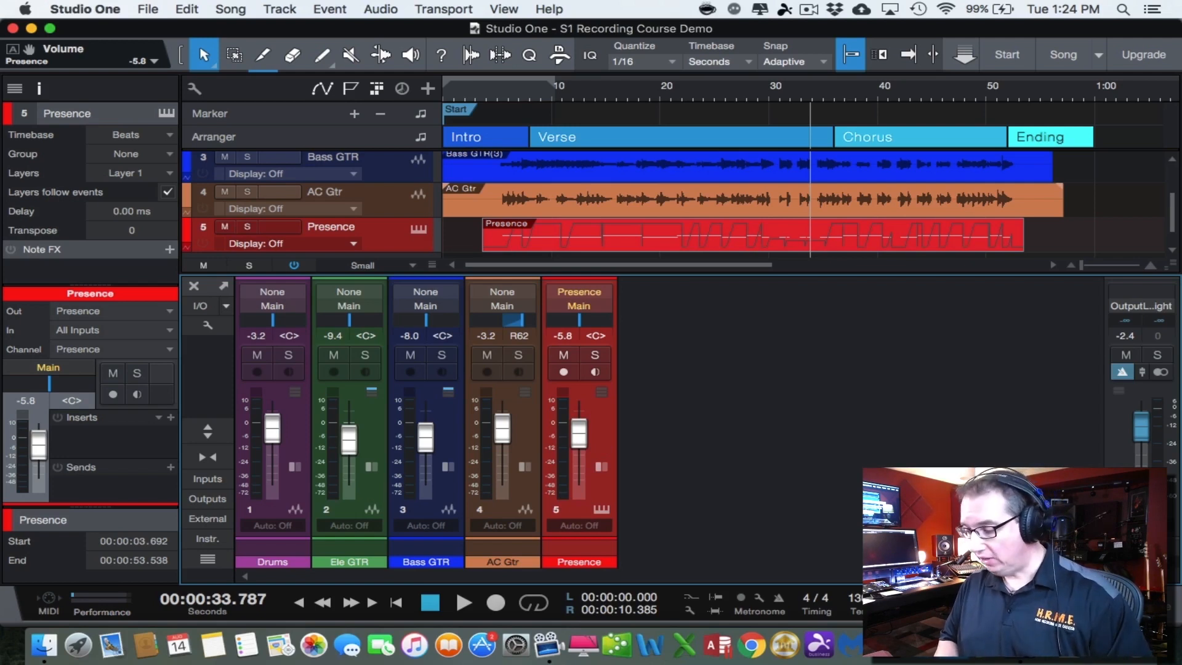
Hide the mixer and move the song's End marker to 00:01:00.000
key(F3)
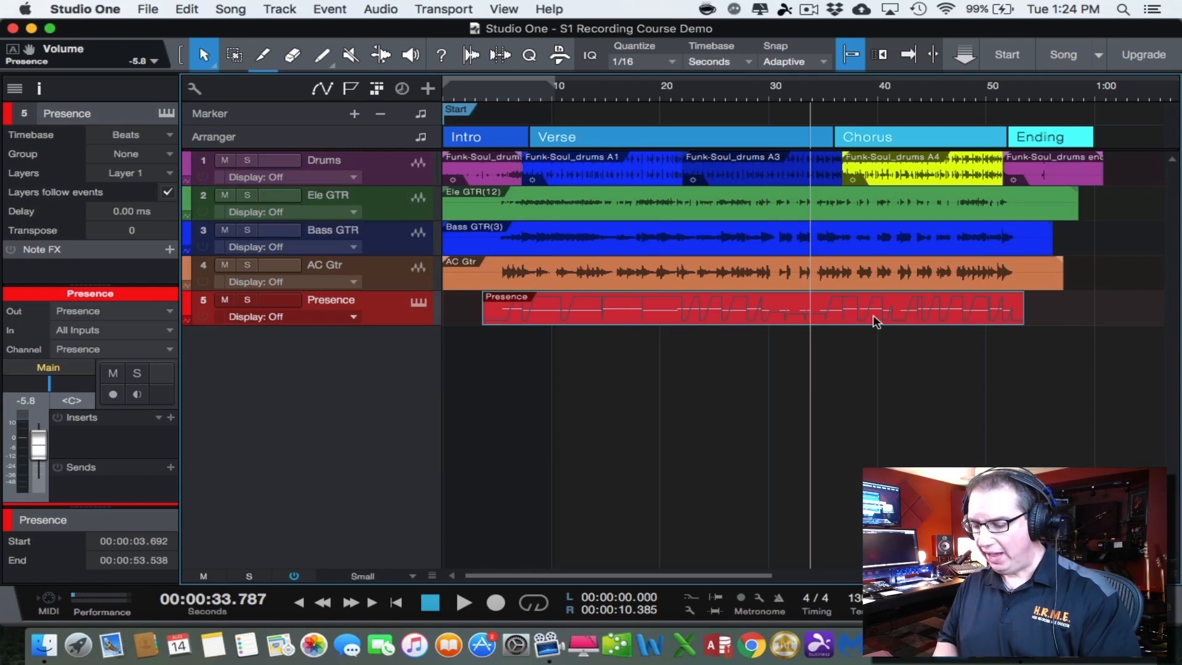
key(w)
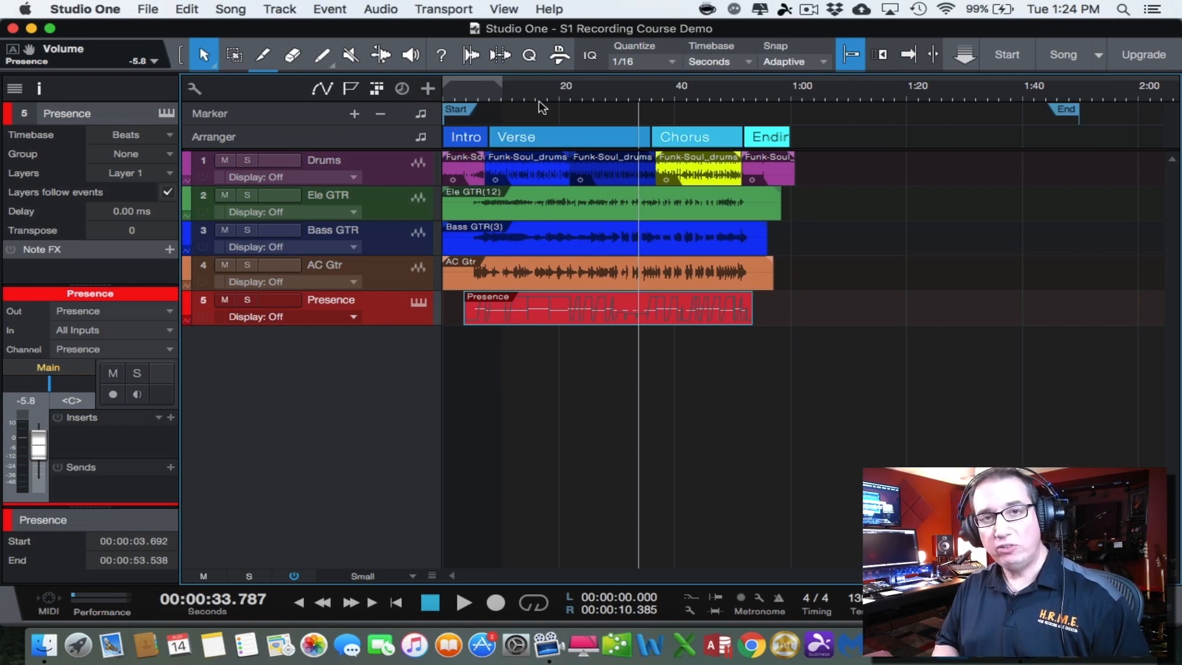
drag(1067, 114, 787, 117)
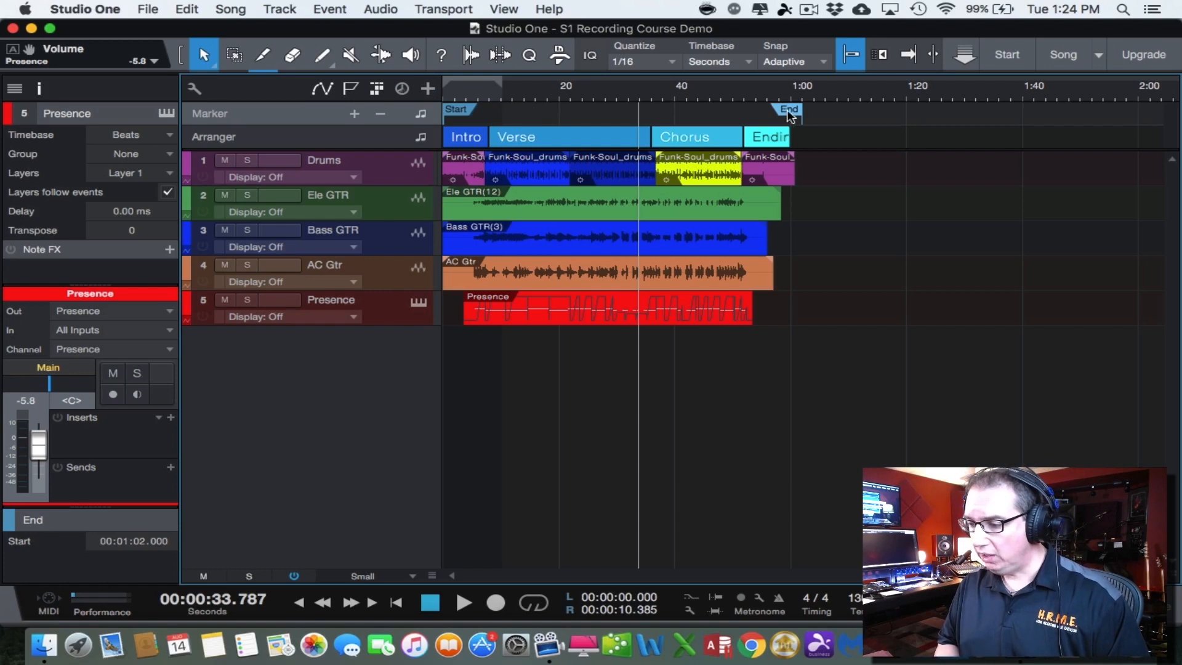
drag(788, 109, 778, 113)
Move the End marker to about 56 seconds, just past the last drum hit
key(e)
key(e)
key(e)
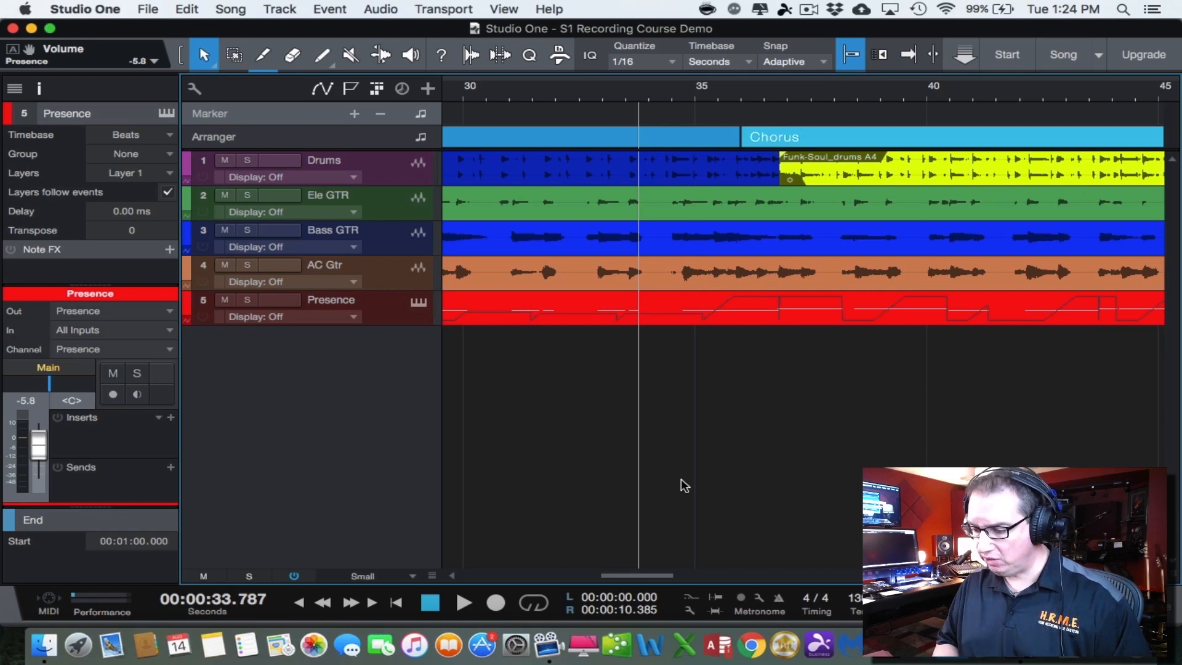
scroll(683, 480, right, 10)
scroll(684, 468, right, 2)
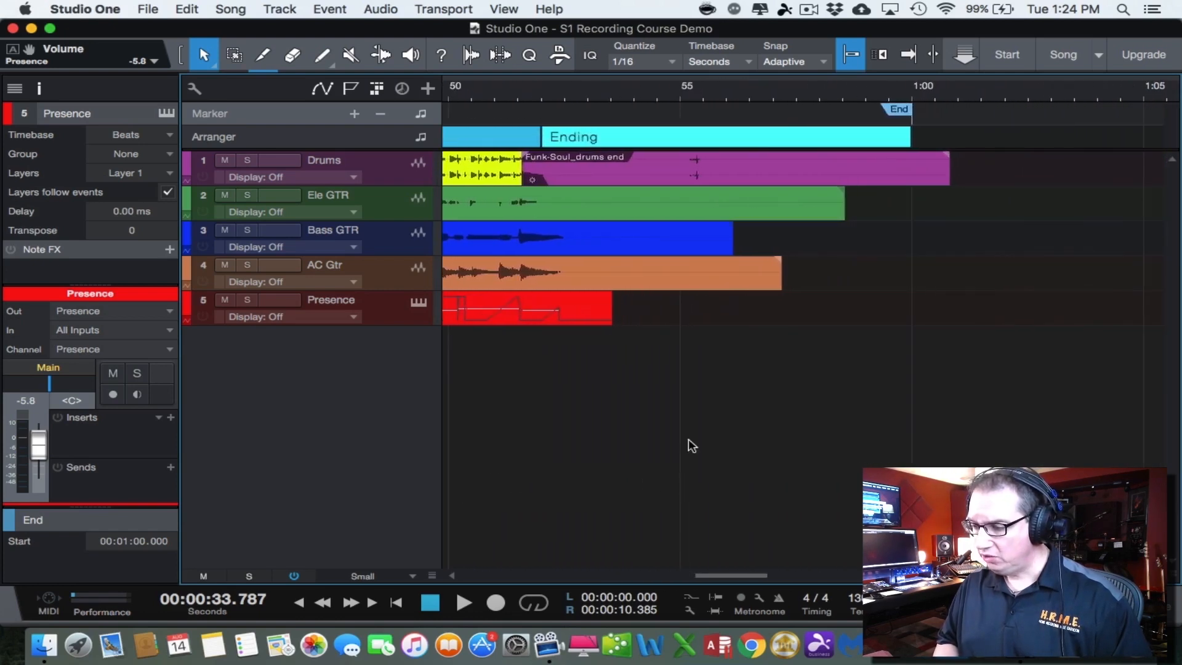
drag(899, 113, 710, 118)
Trim the ends of the last Drums event and the Ele GTR and AC Gtr events to about 57 seconds
click(694, 168)
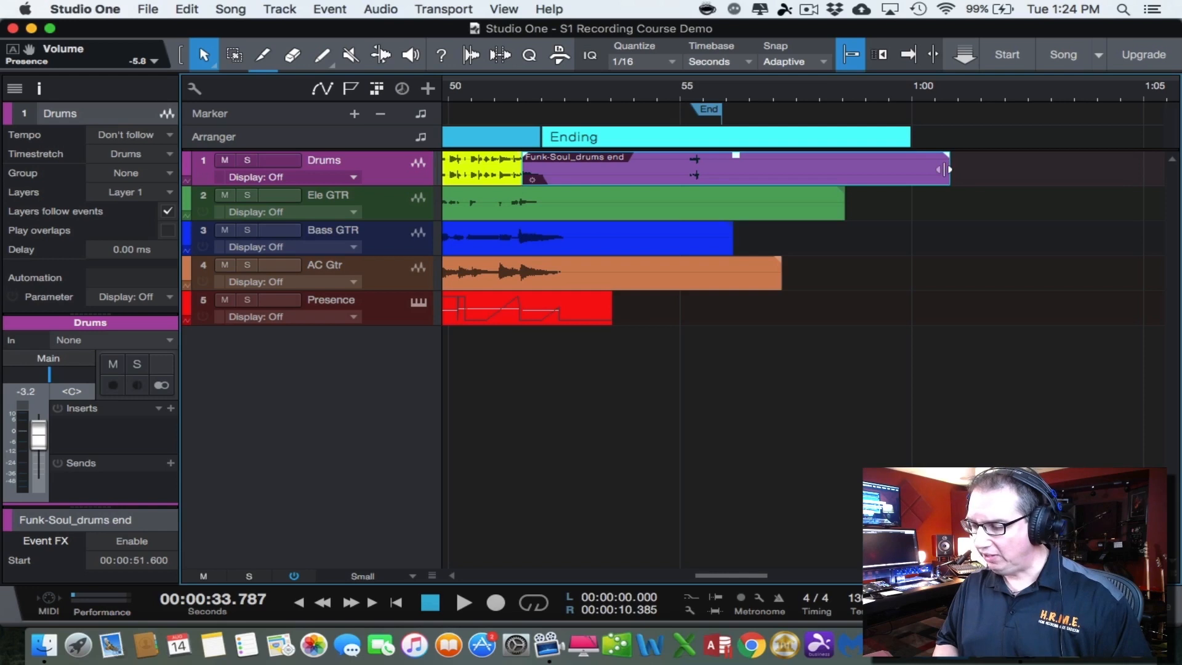
drag(946, 168, 772, 168)
click(814, 197)
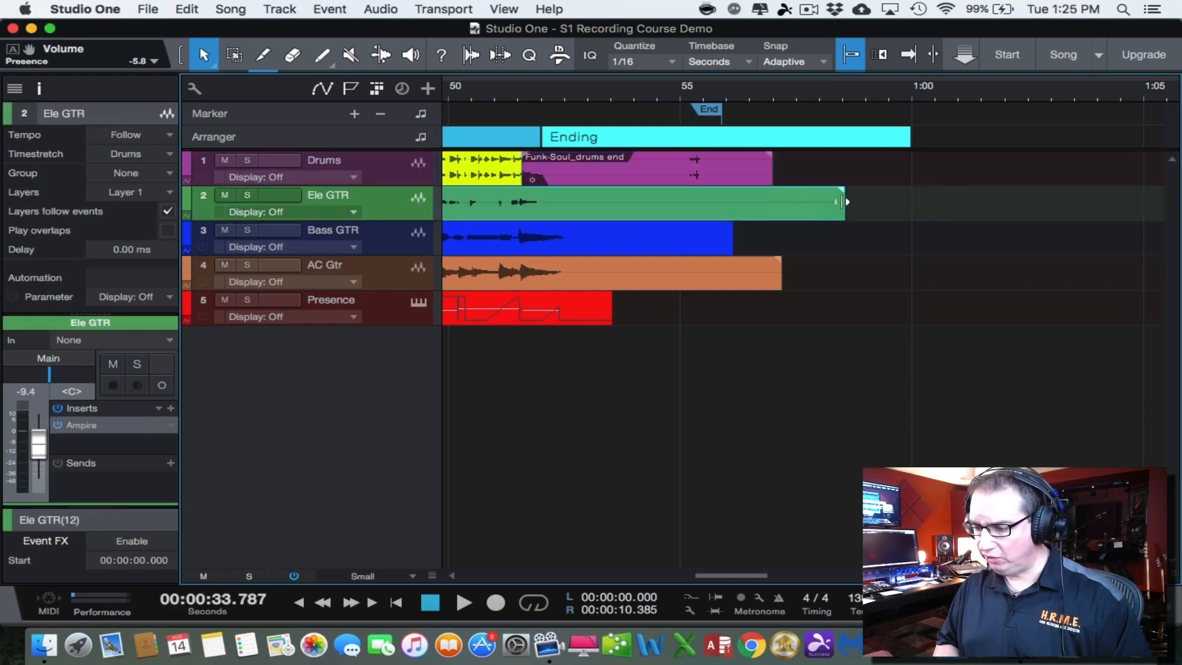
drag(843, 203, 769, 204)
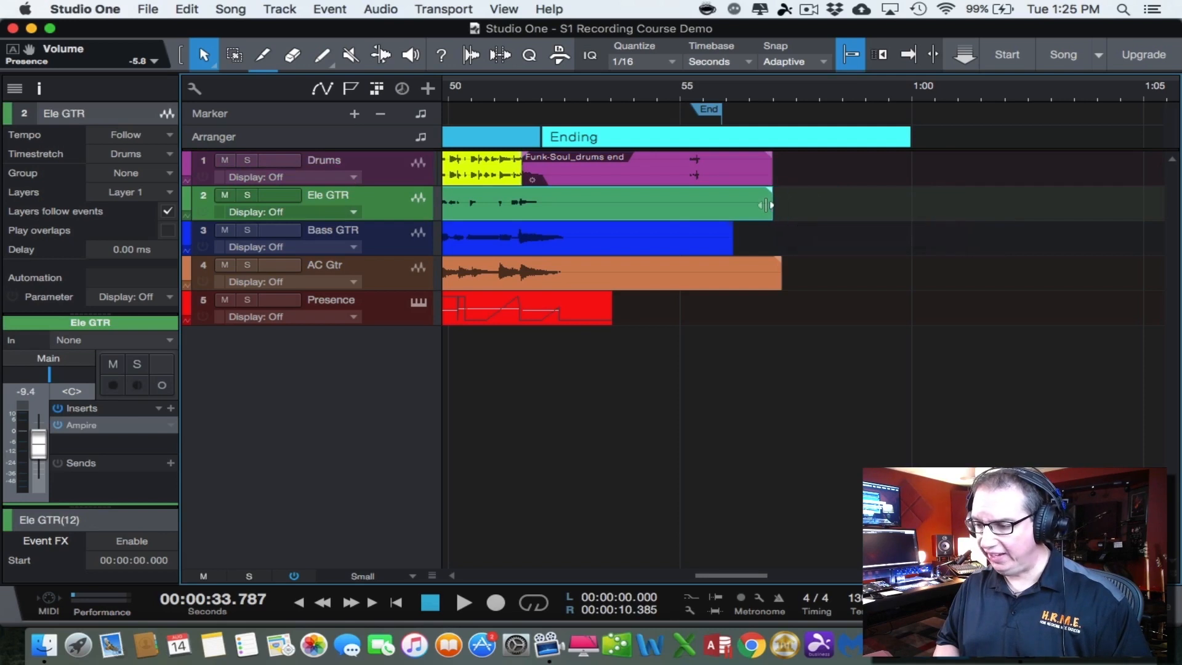
drag(780, 276, 767, 276)
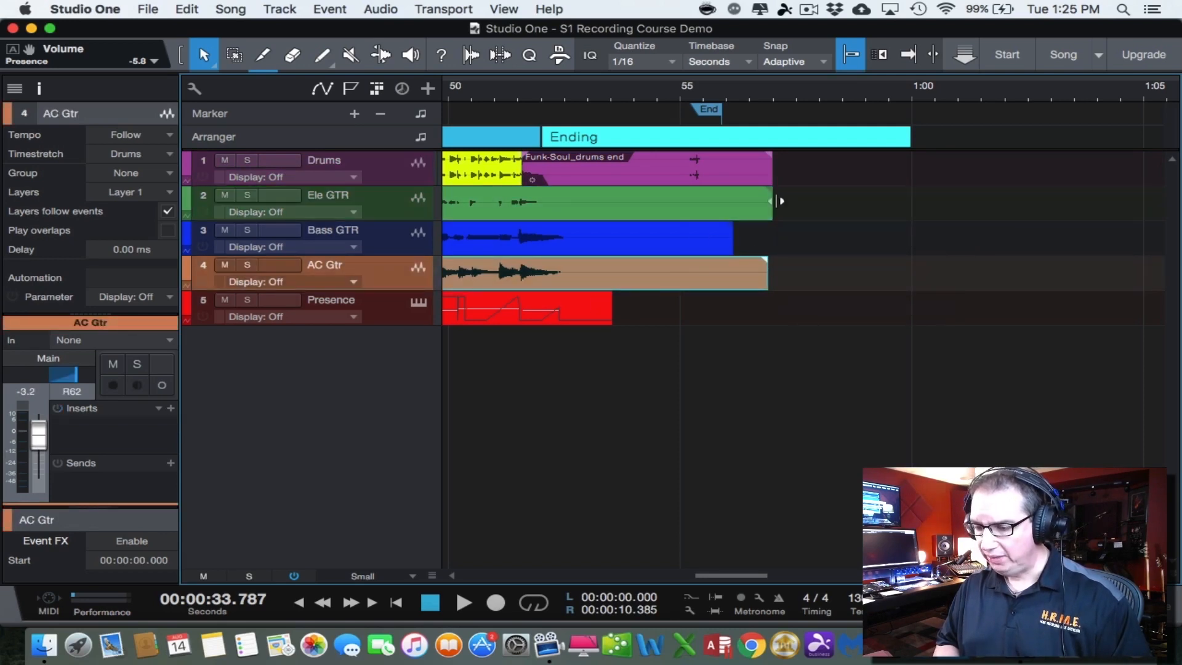
Shorten the Ending arranger section to match the trimmed events and move the End marker to 00:00:57.100
click(885, 142)
drag(908, 142, 771, 148)
drag(695, 104, 754, 108)
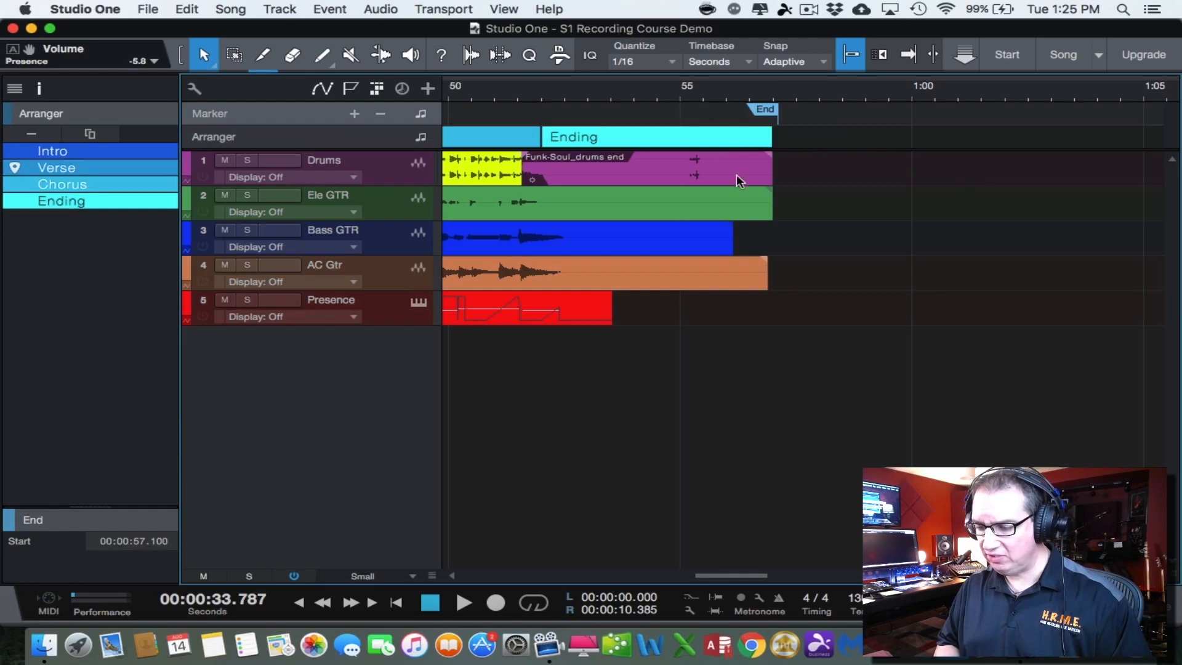
Return the playback cursor to the start of the song and check the beginning of the tracks up close
key(z)
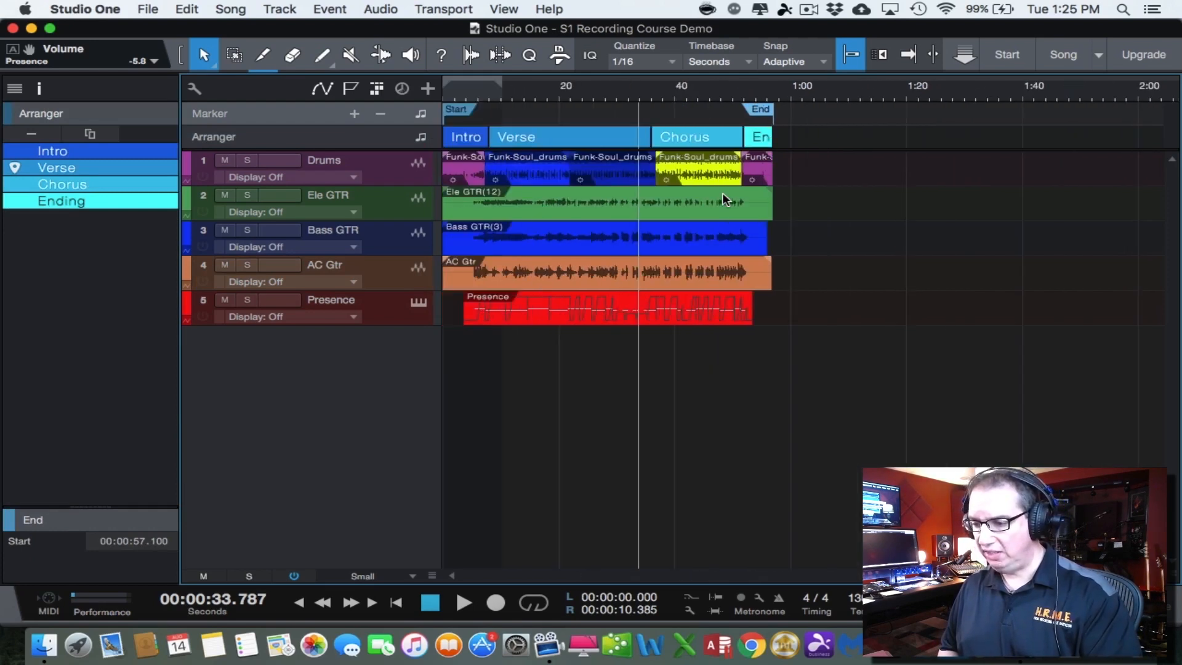
click(445, 89)
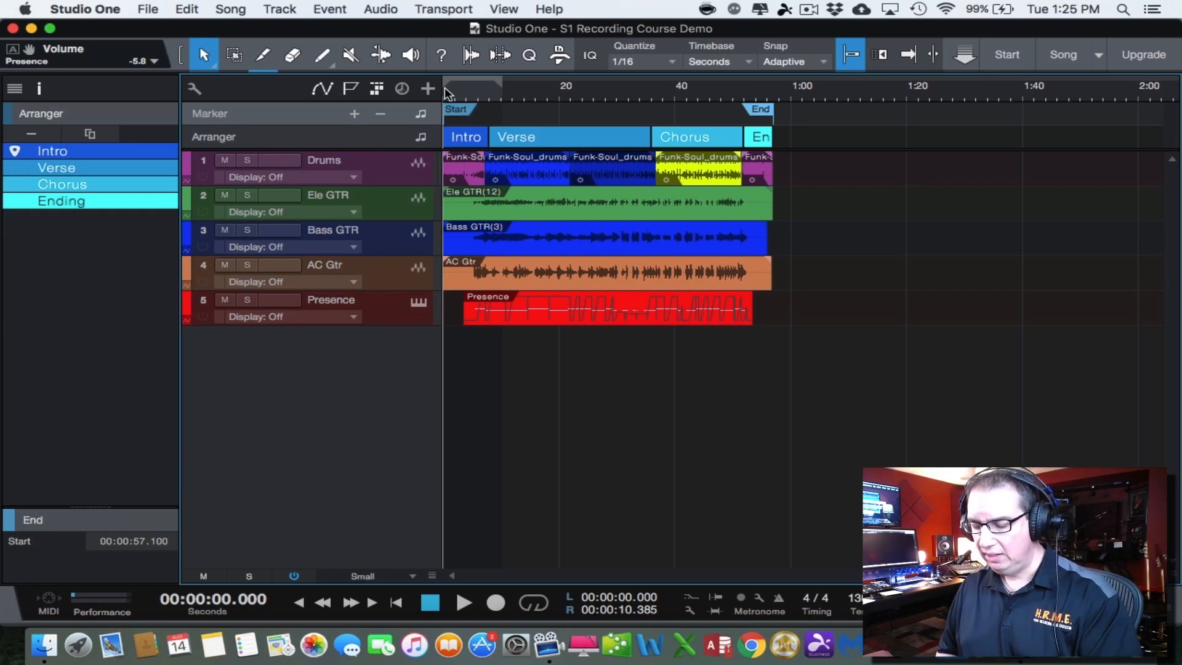
key(z)
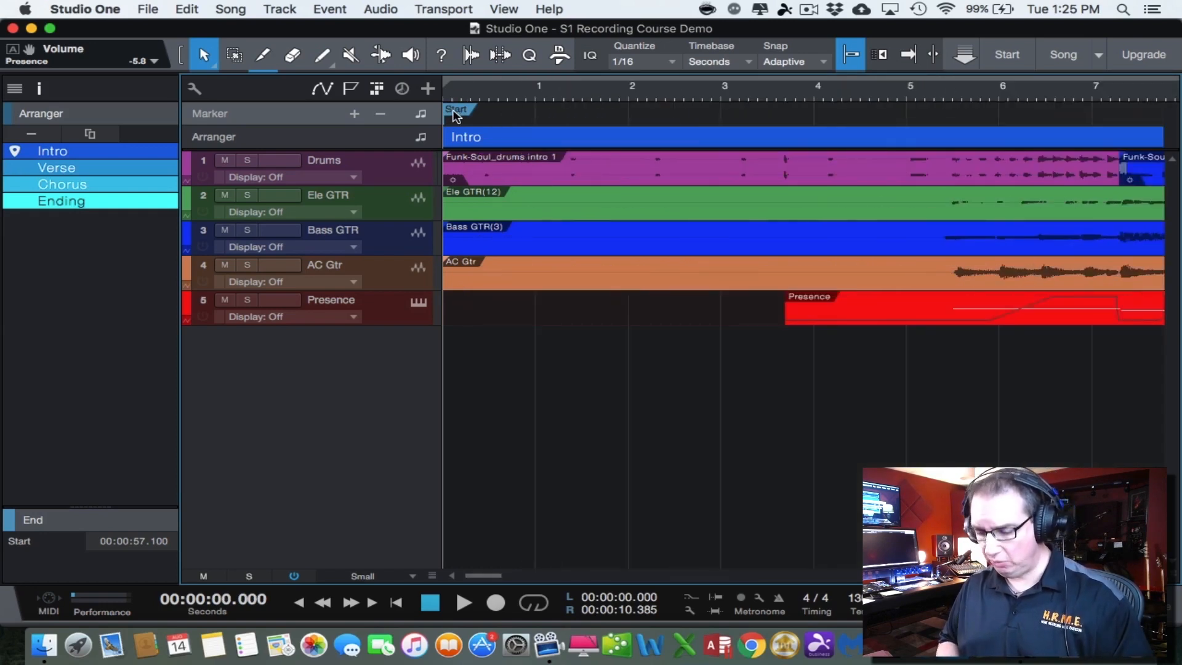
key(z)
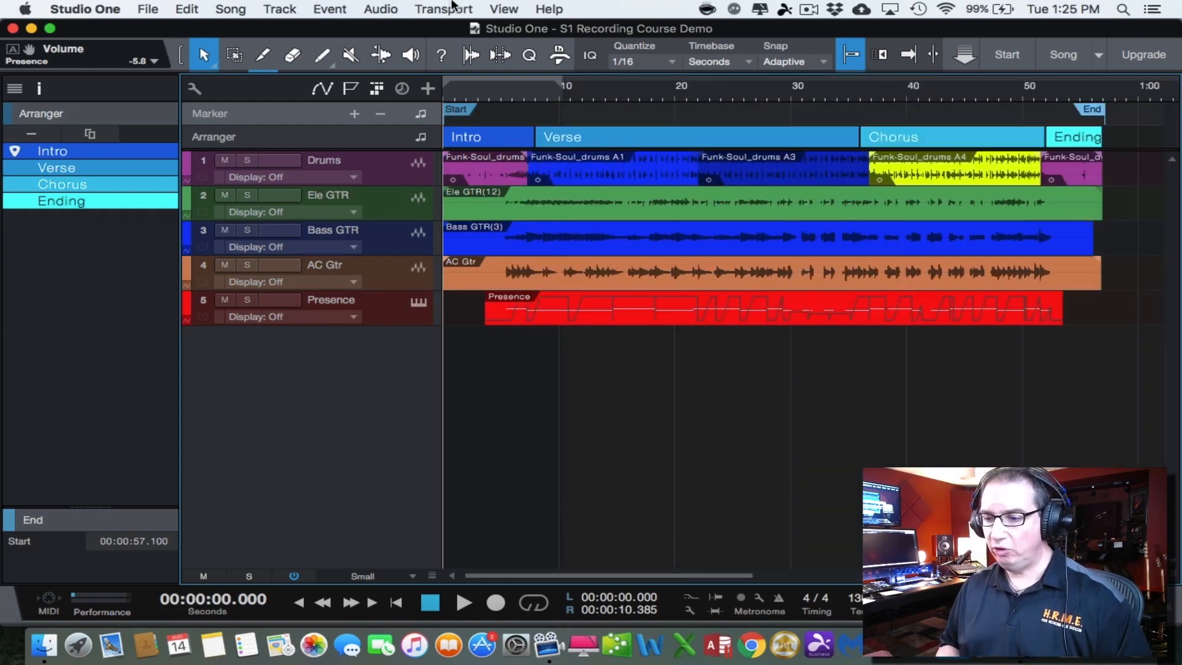
Open the Export Mixdown dialog for the song and move it clear of the webcam area
click(380, 9)
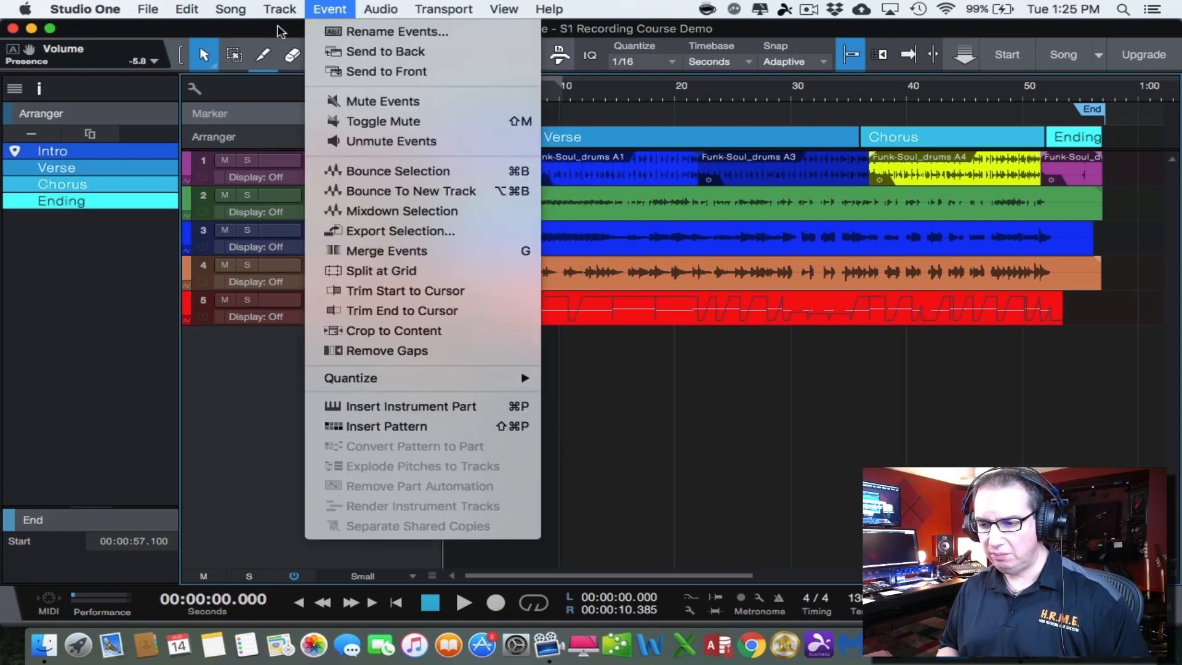
click(286, 32)
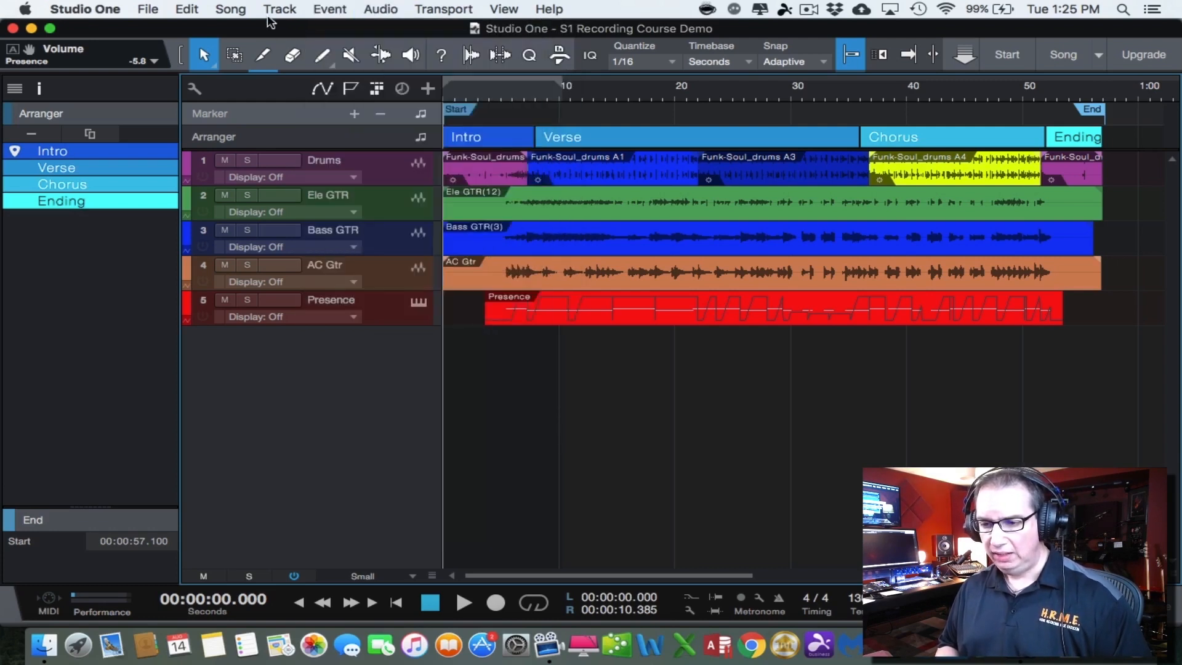
click(372, 13)
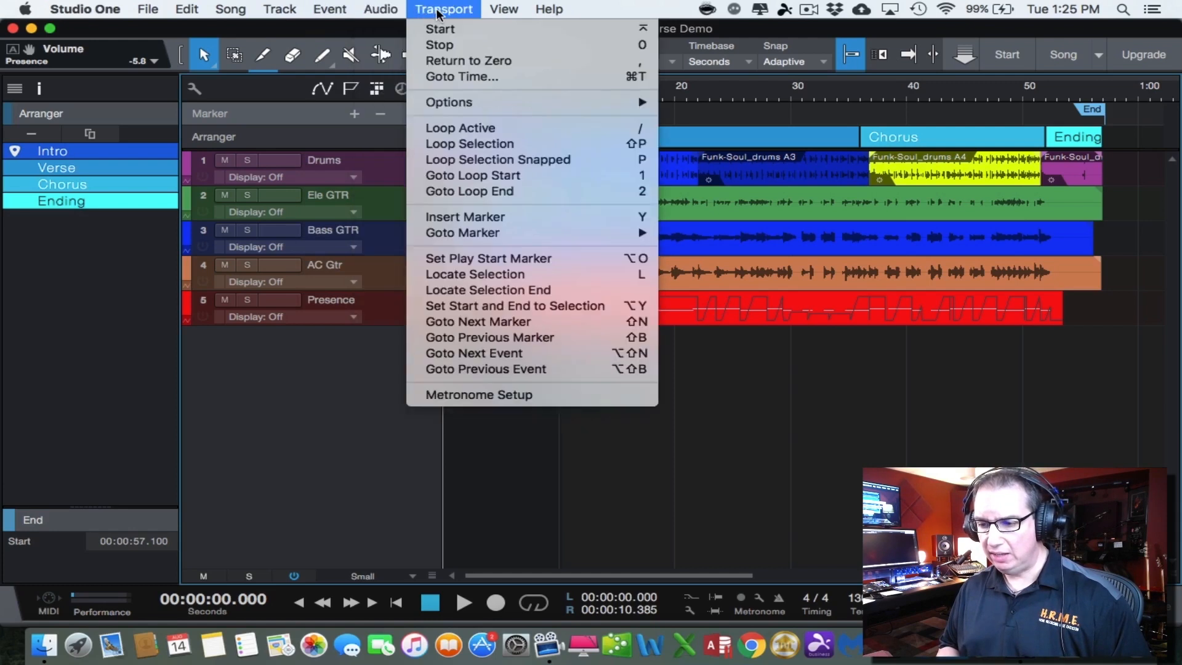
mouse_move(335, 8)
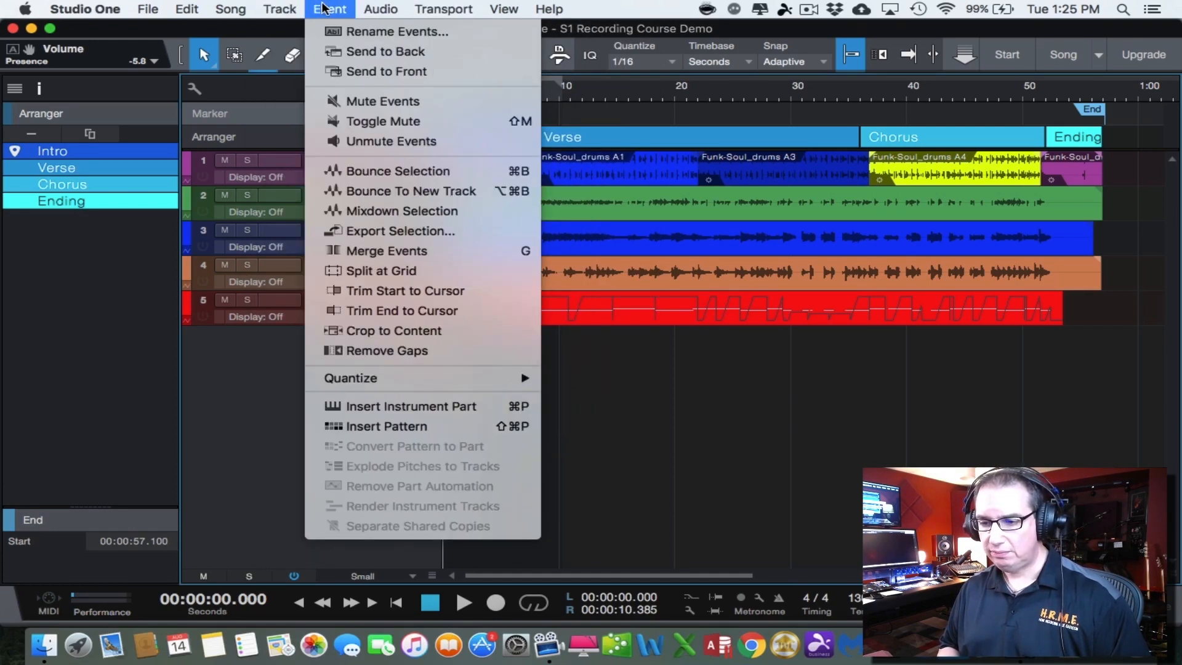
mouse_move(231, 9)
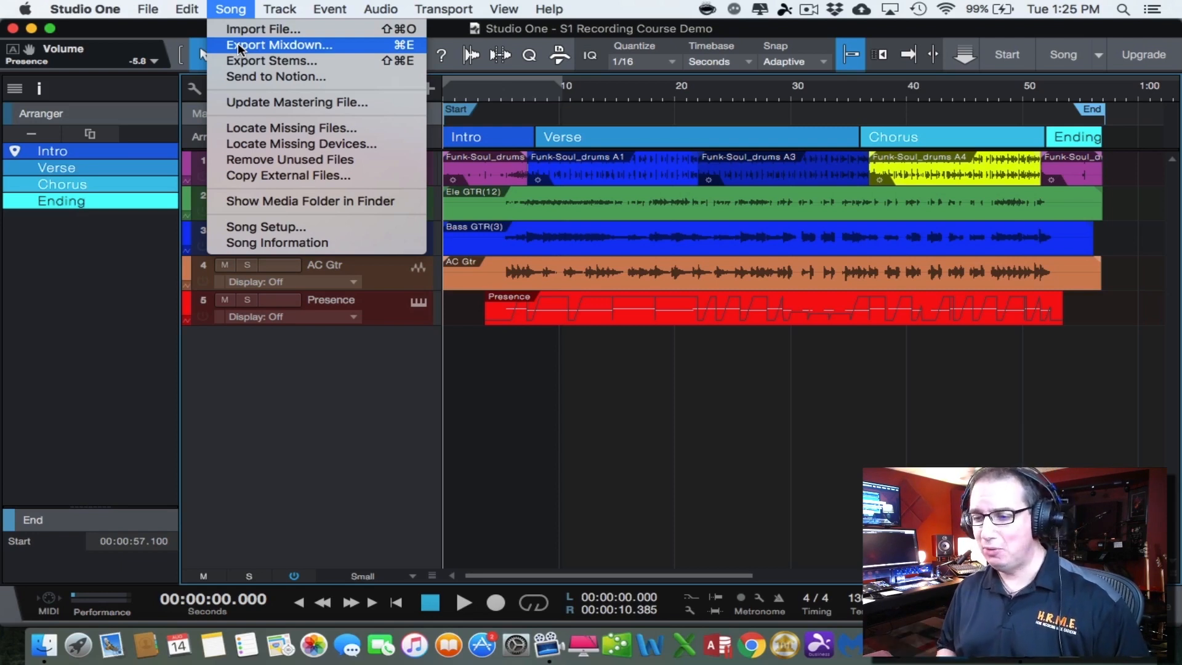
click(269, 47)
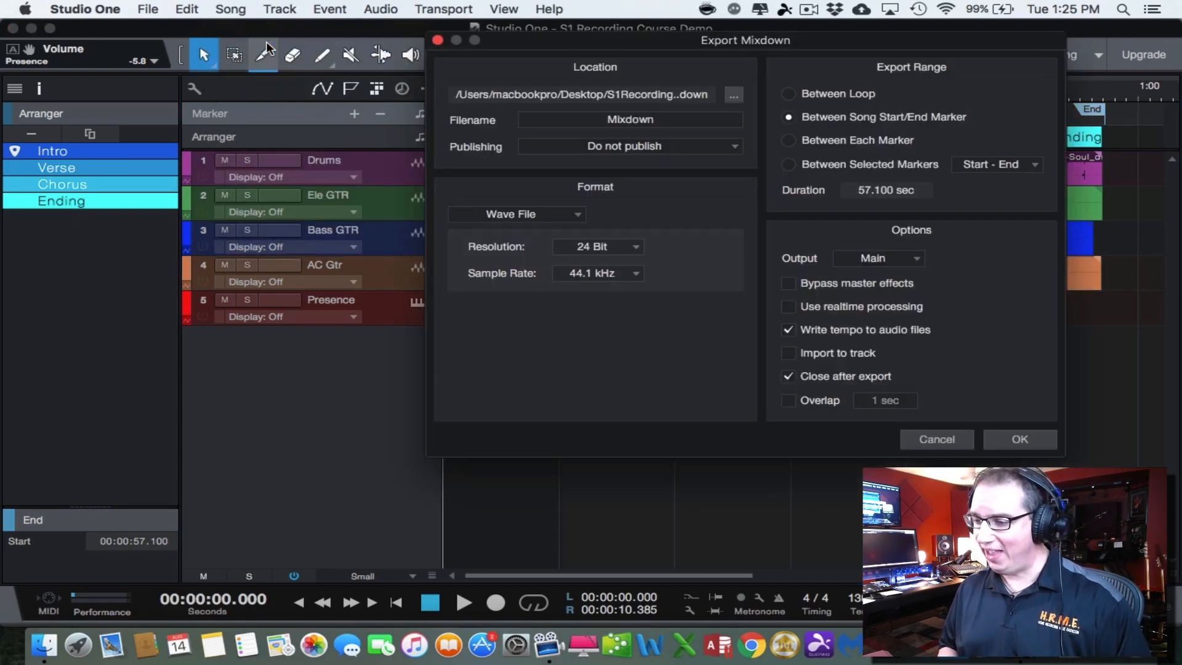
drag(559, 44, 313, 90)
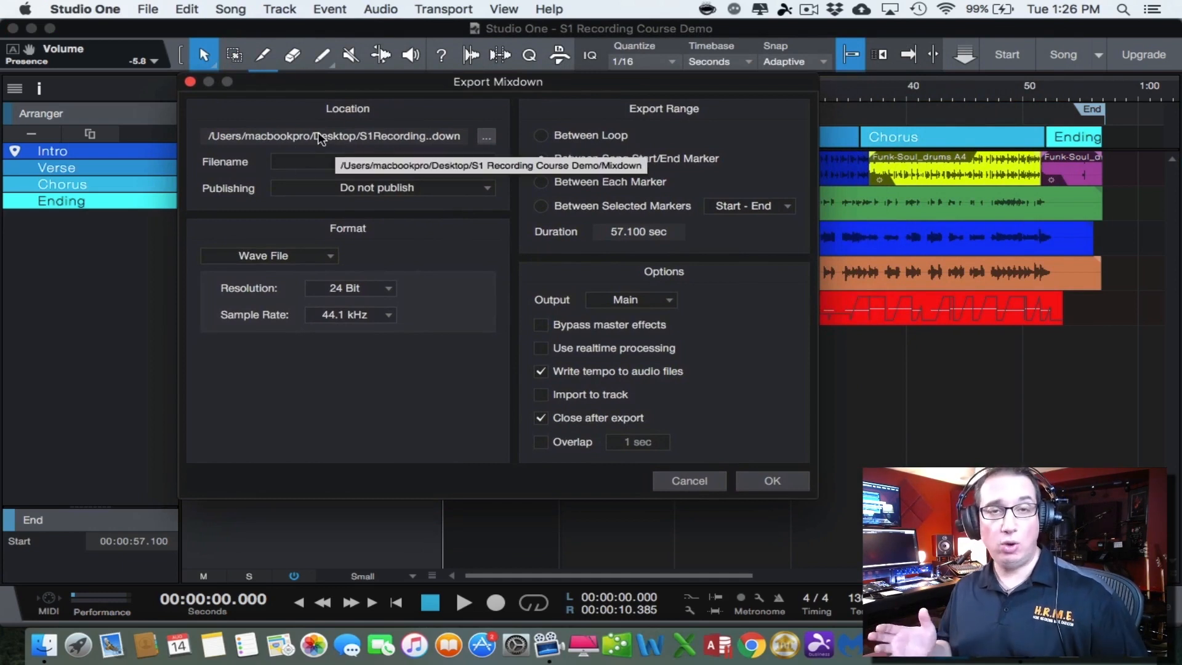
Set the mixdown's export location to the Desktop folder
click(486, 137)
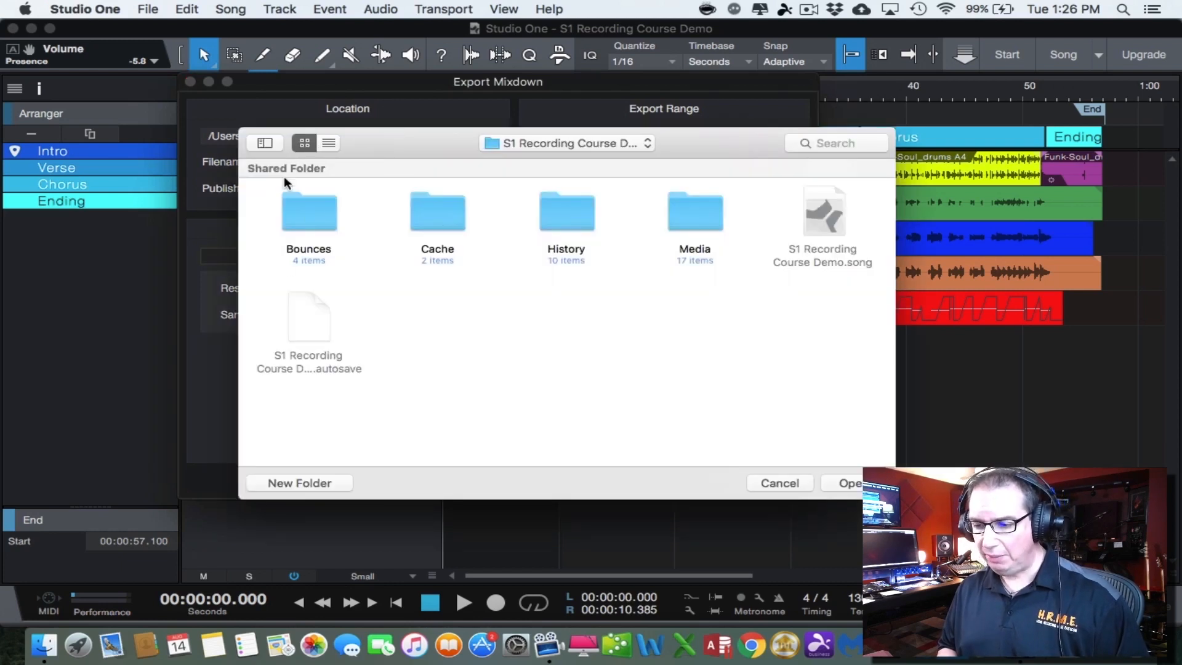
click(563, 143)
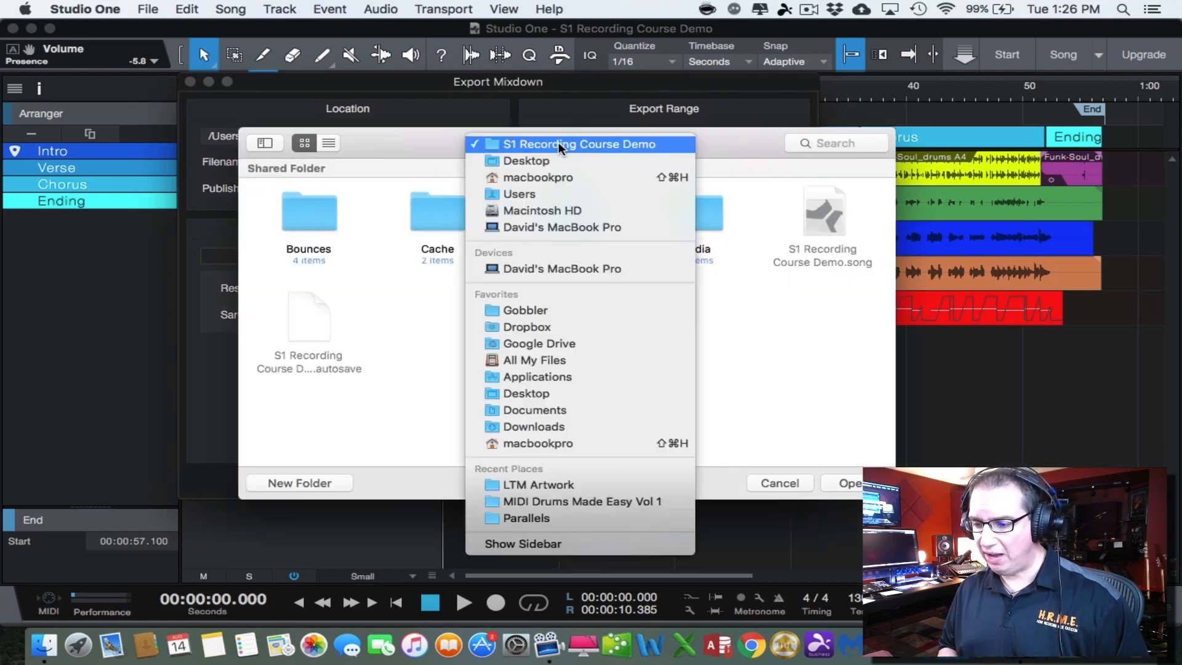
click(526, 161)
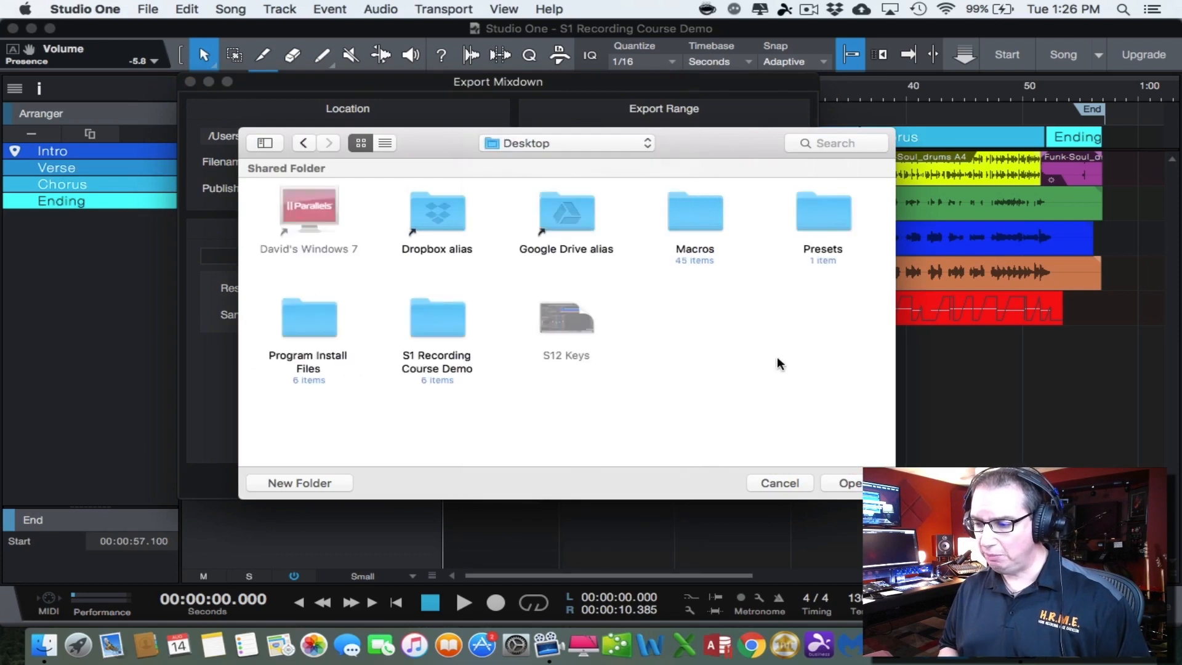
click(836, 482)
Name the mixdown file "Song Mixdown" and keep its publishing option at Do not publish
double_click(370, 160)
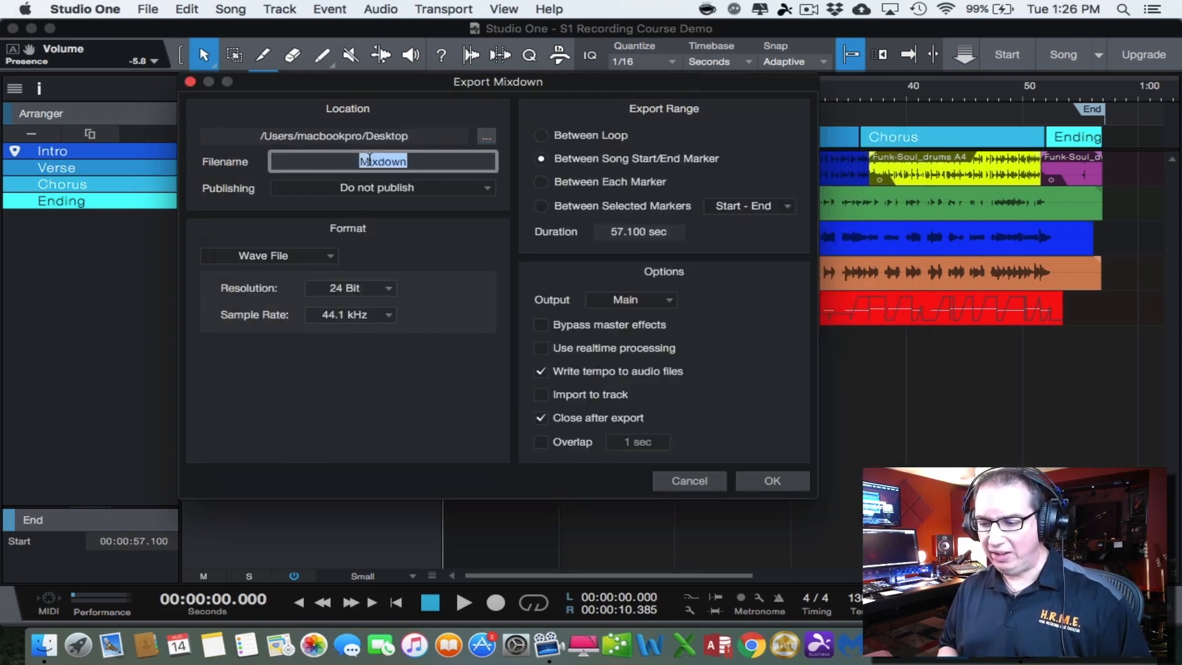
key(BackSpace)
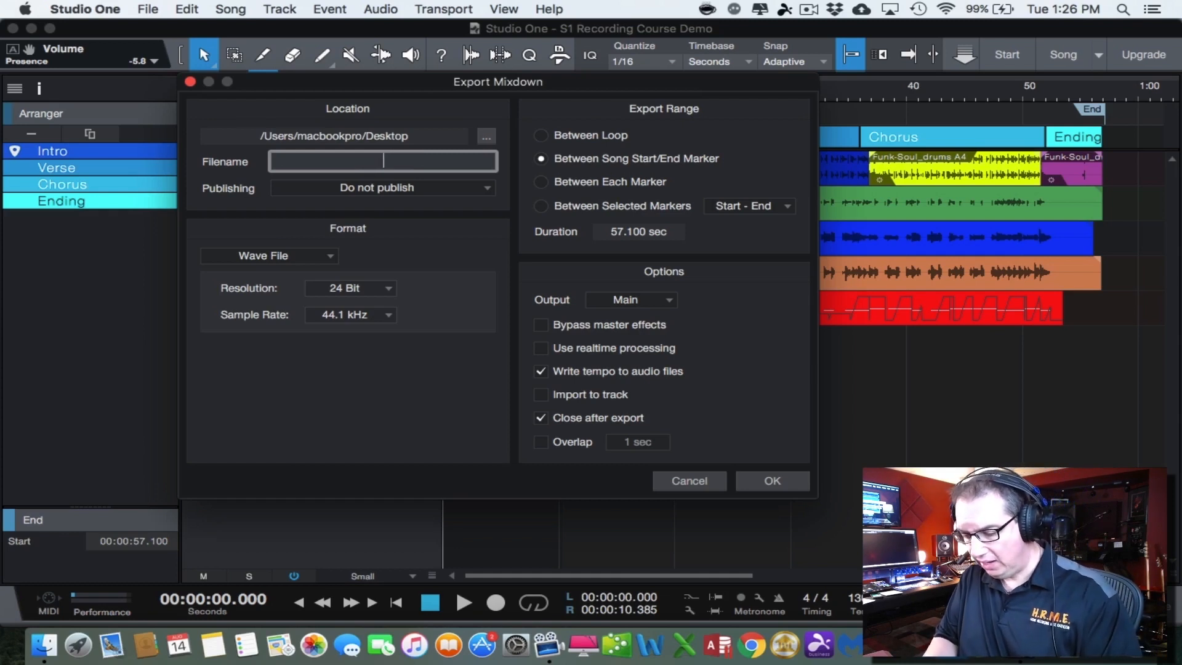
text(Song Mi)
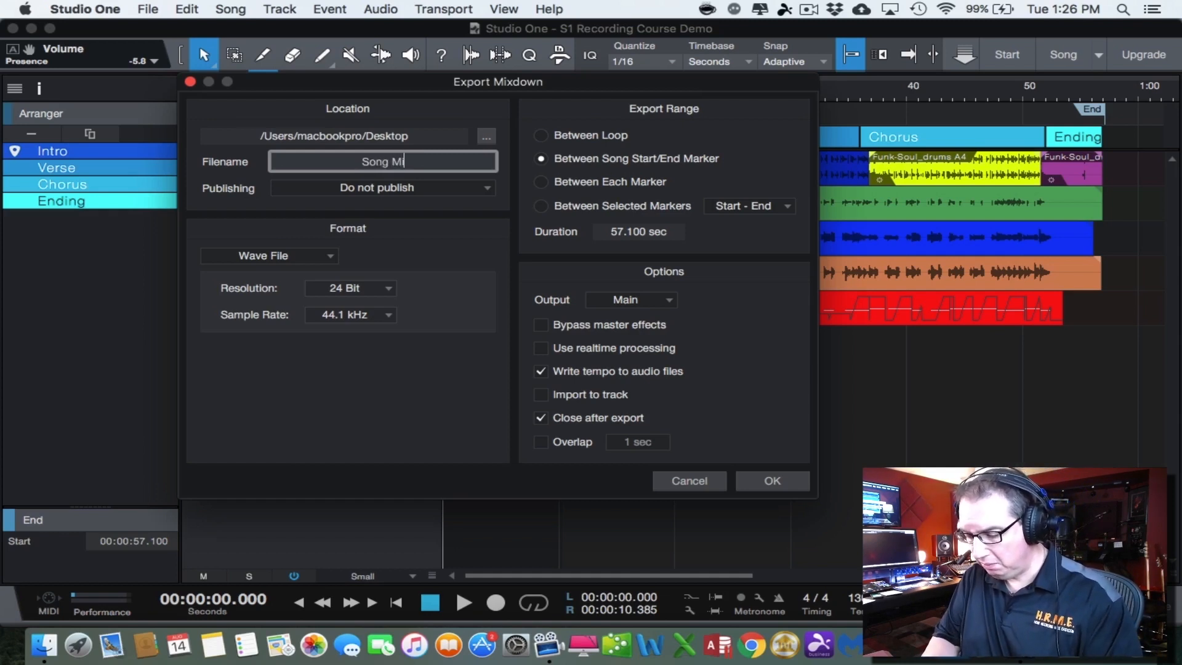
text(xdown)
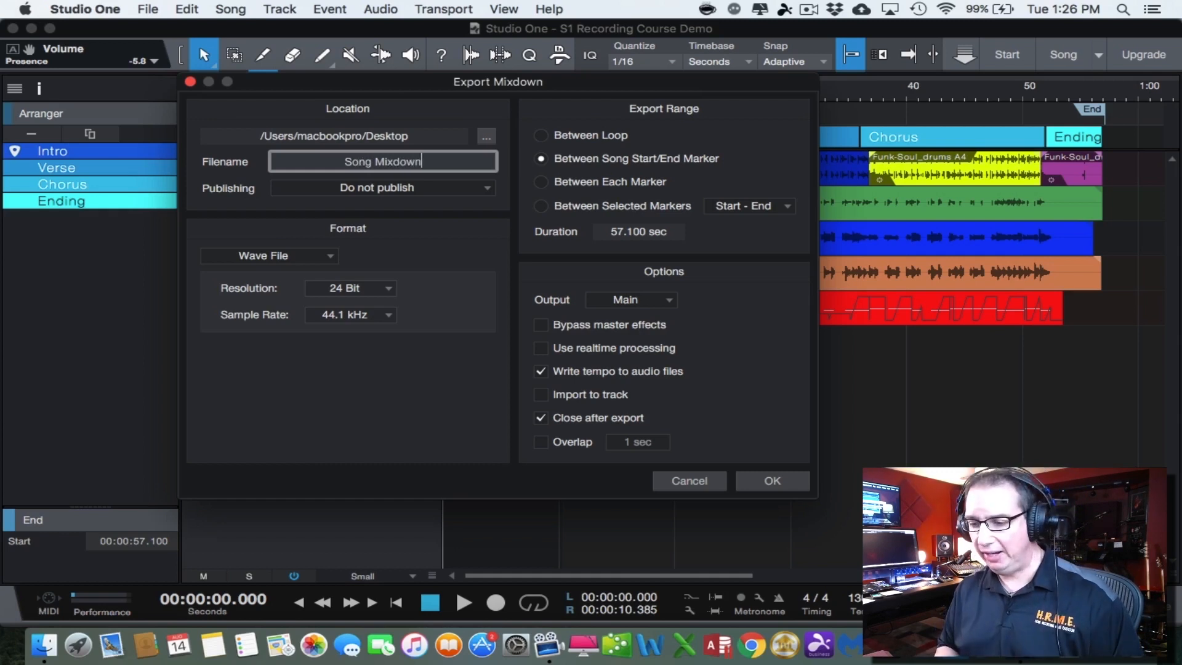
click(360, 188)
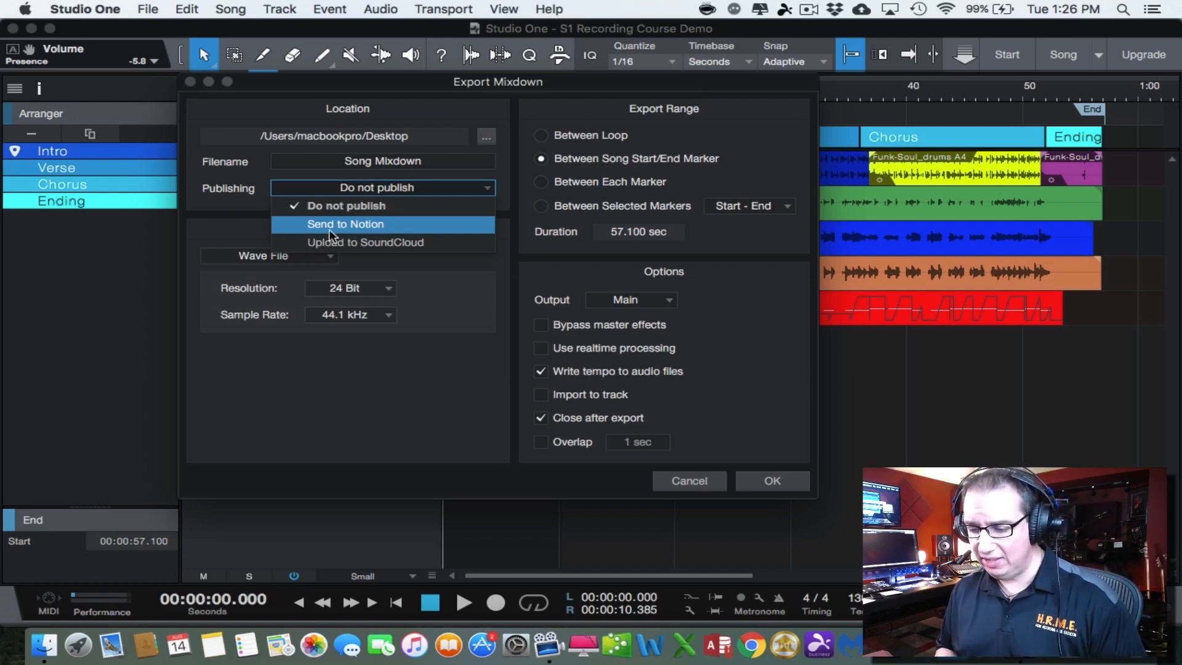
click(246, 227)
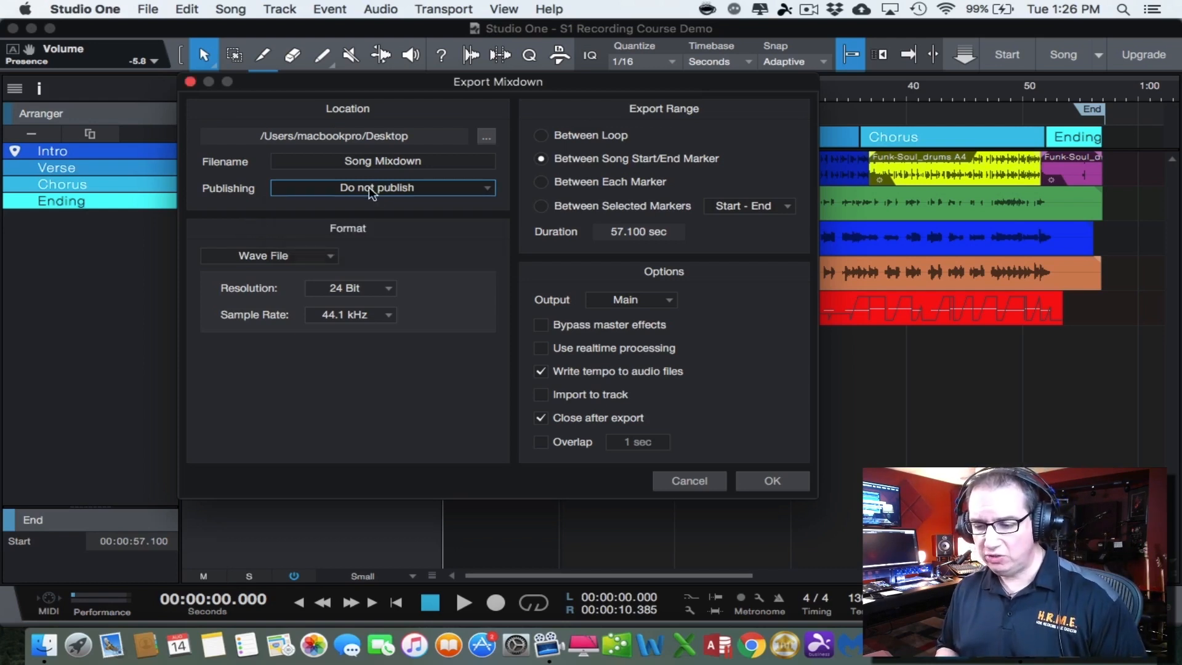
Set the mixdown's file format to MP3 File
click(326, 258)
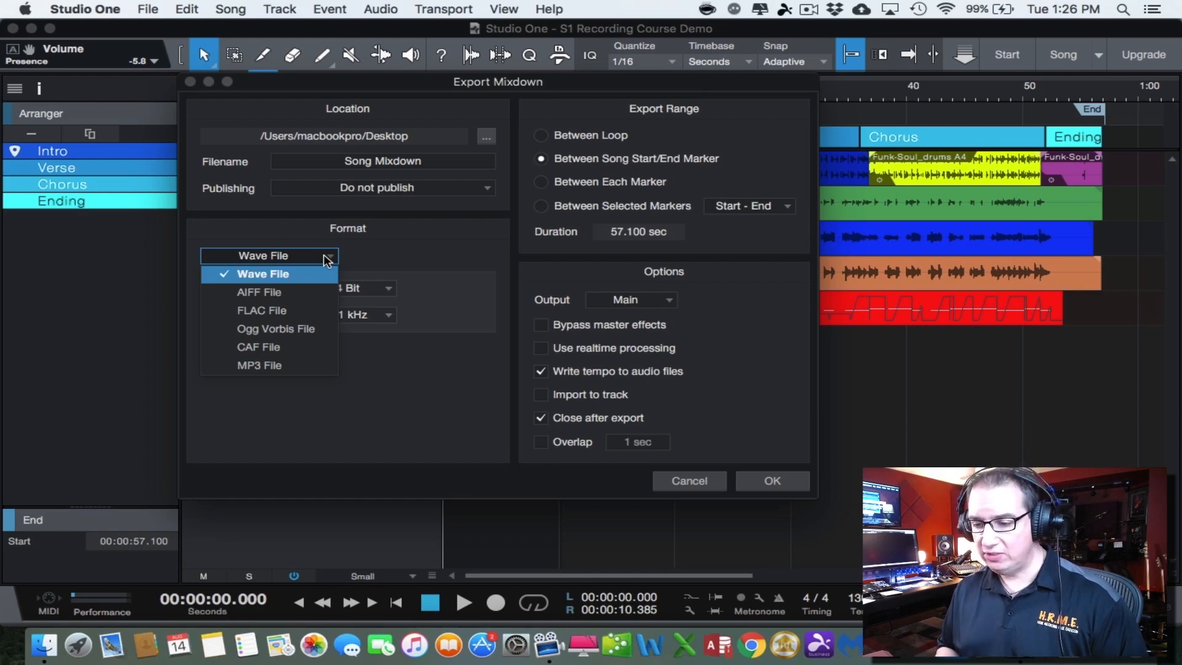
click(288, 273)
click(306, 259)
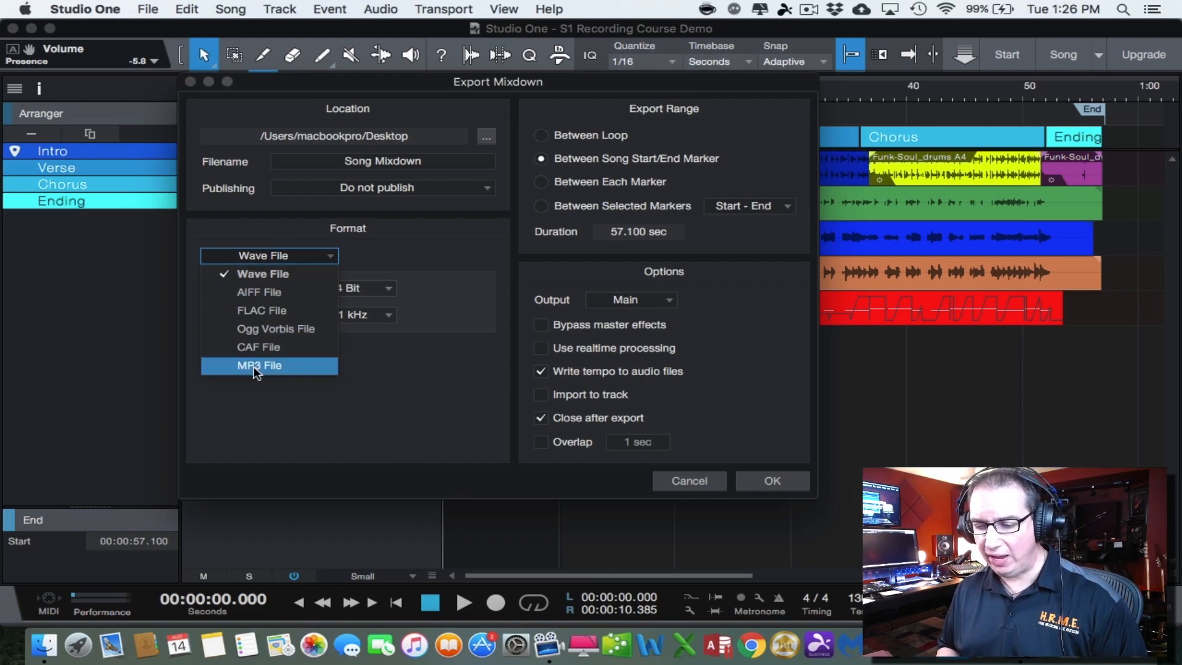
click(256, 367)
click(305, 257)
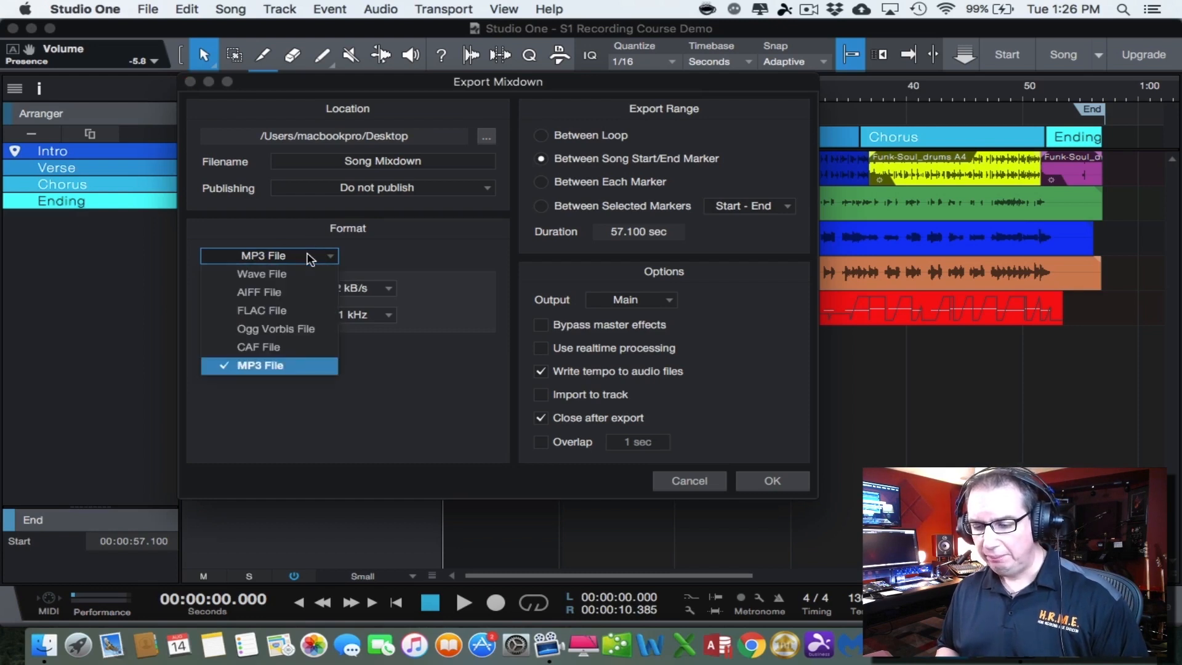
click(255, 365)
Set the MP3 bitrate to 320 kB/s and the sample rate to 48.0 kHz
click(384, 290)
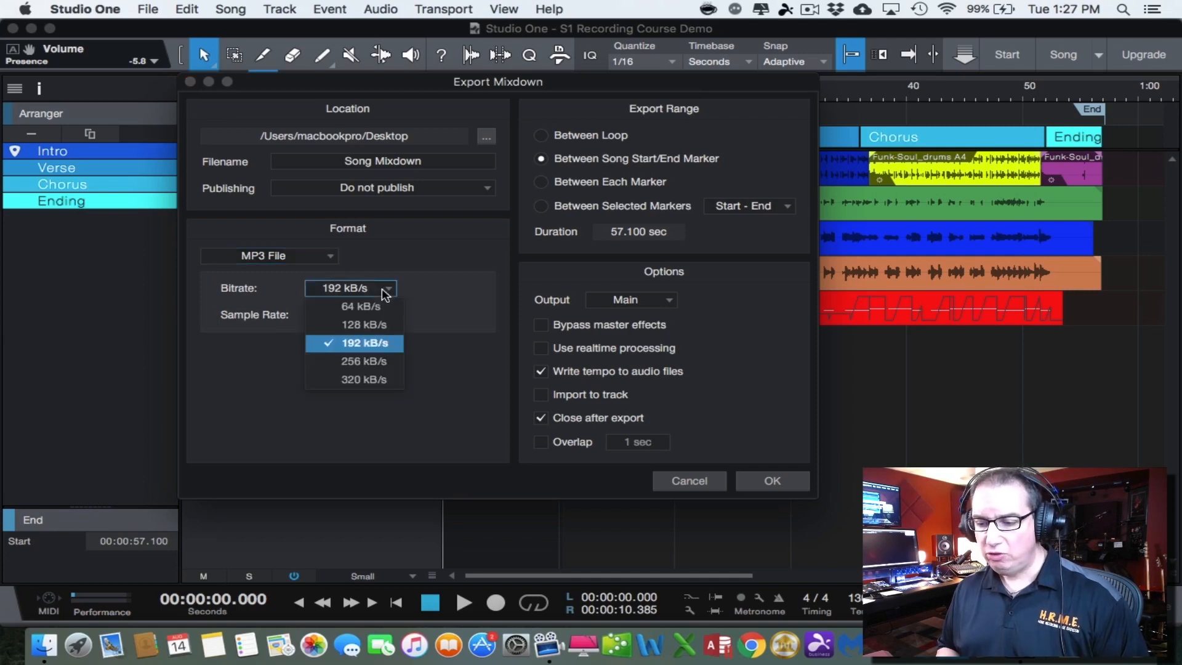
click(363, 344)
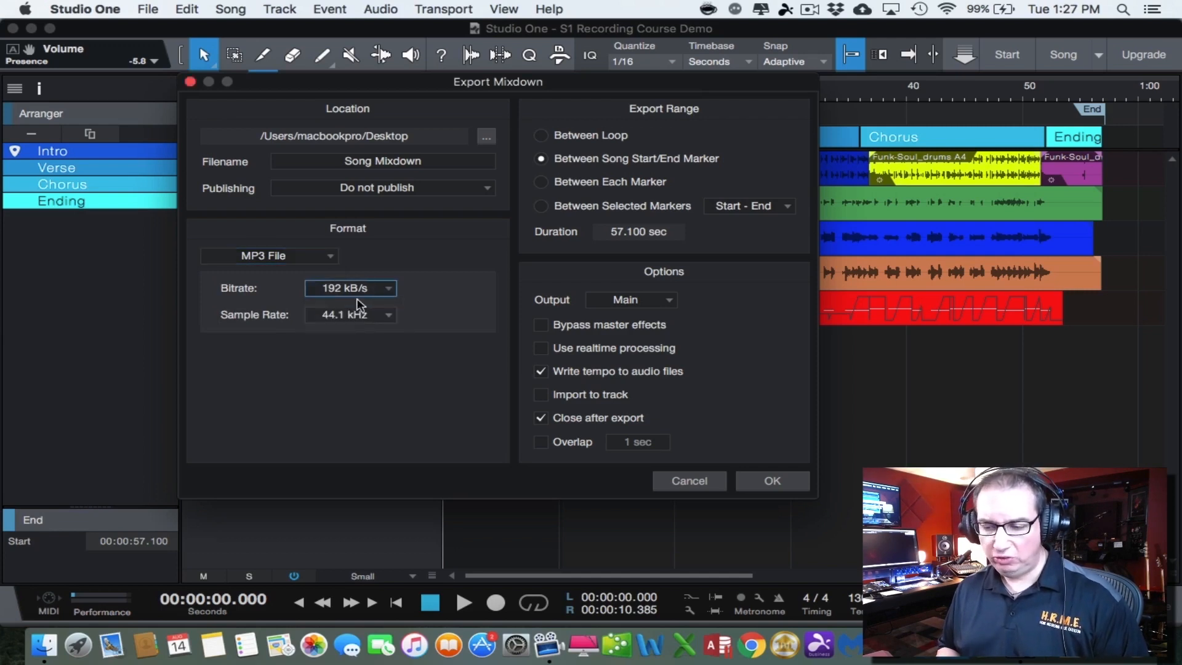
click(369, 287)
click(354, 377)
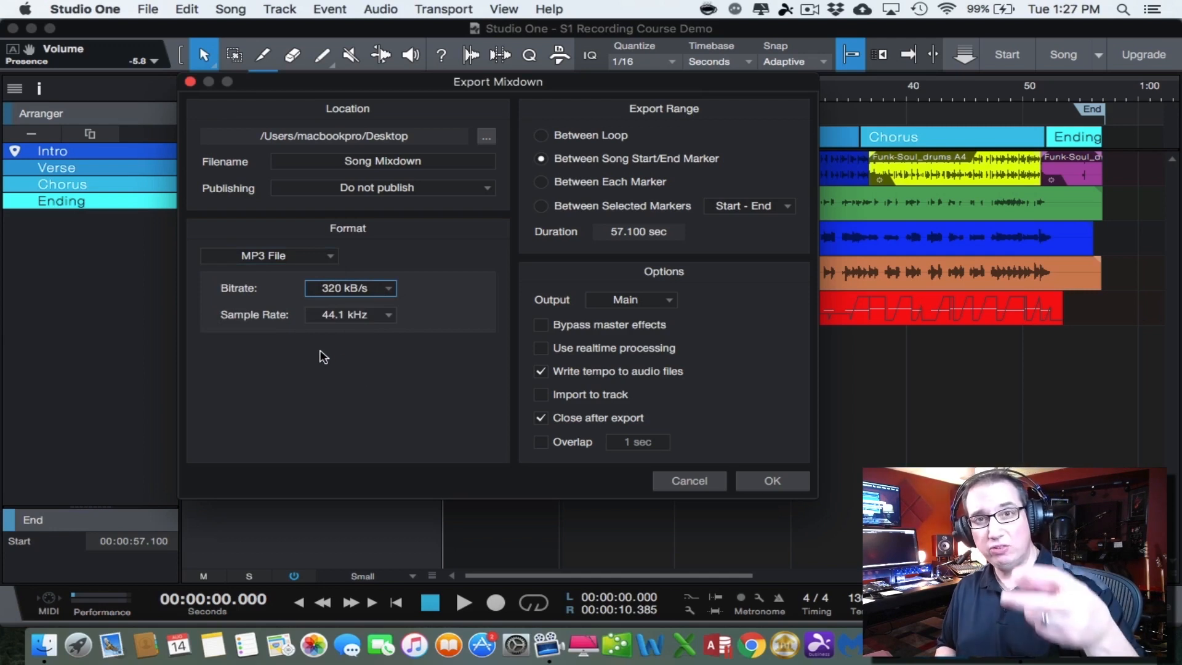
click(367, 314)
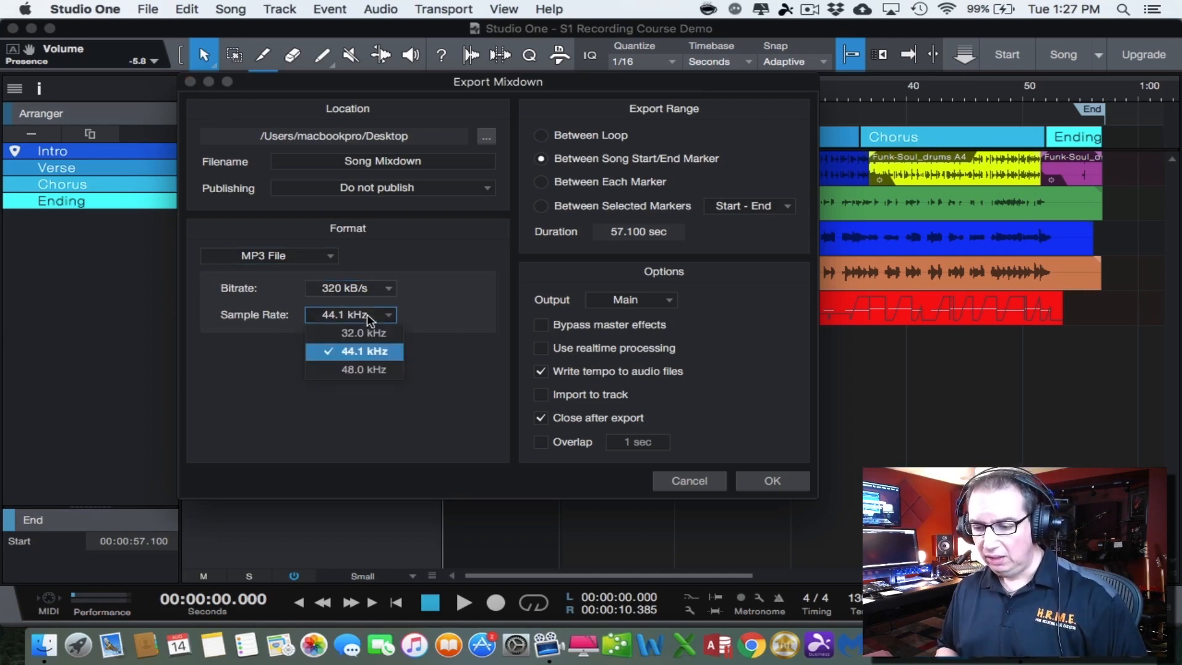
click(357, 365)
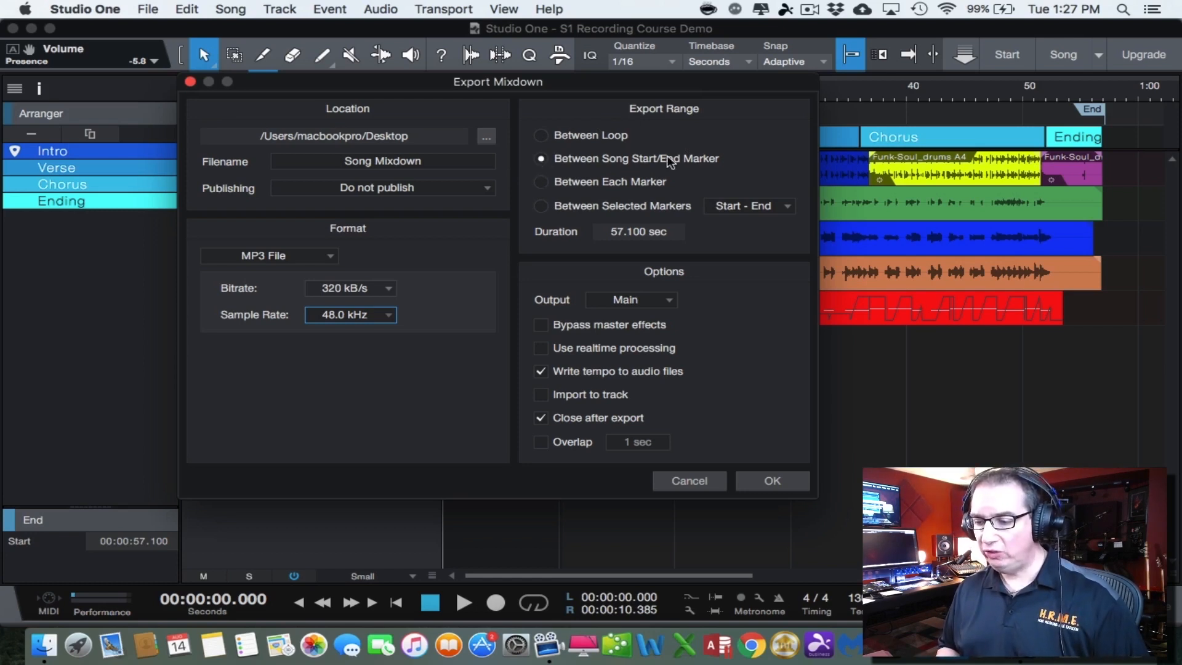
Export the mixdown with the range Between Song Start/End Marker, and close the Finder window showing the exported file
click(539, 159)
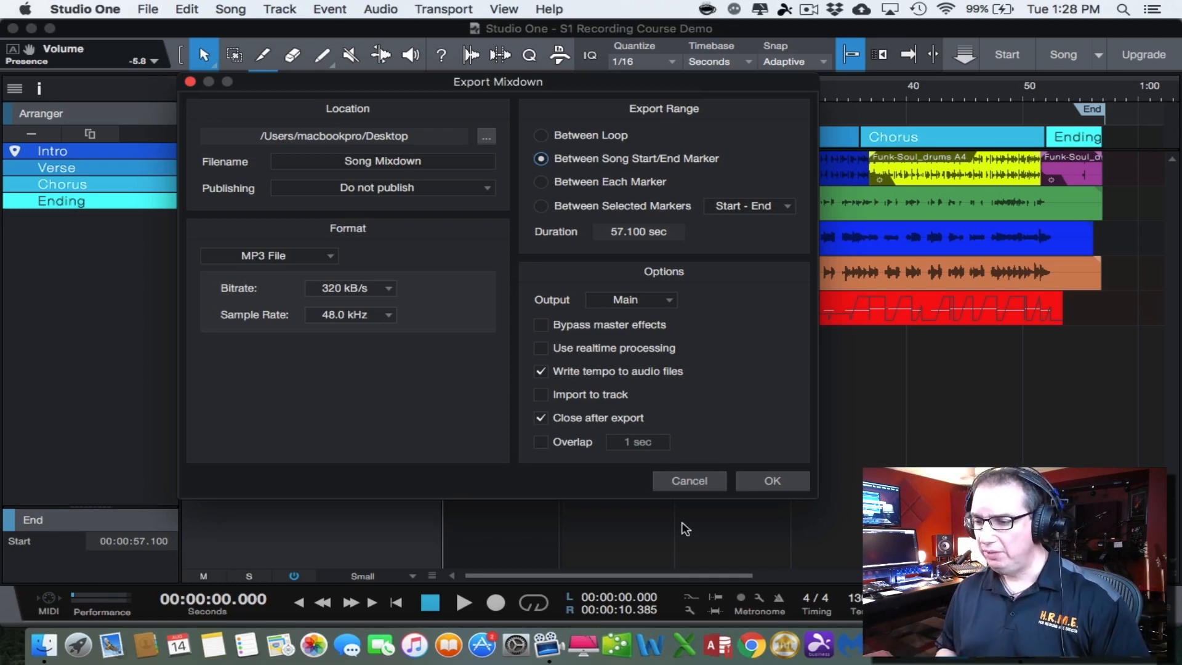
click(770, 481)
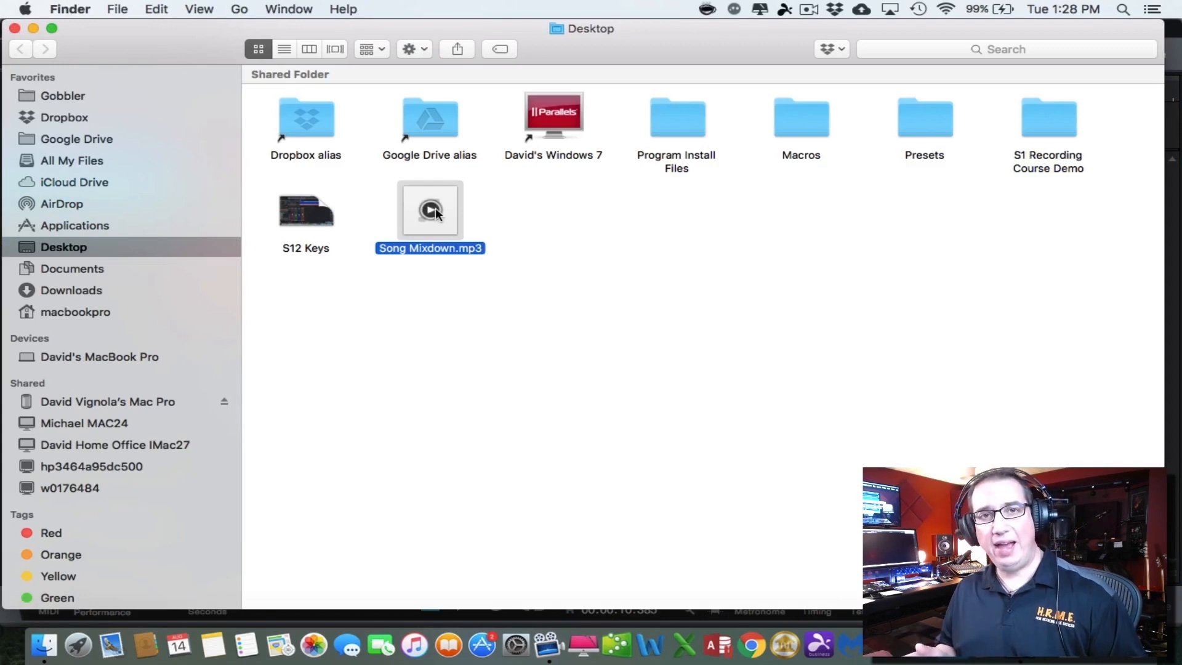
click(14, 28)
click(454, 33)
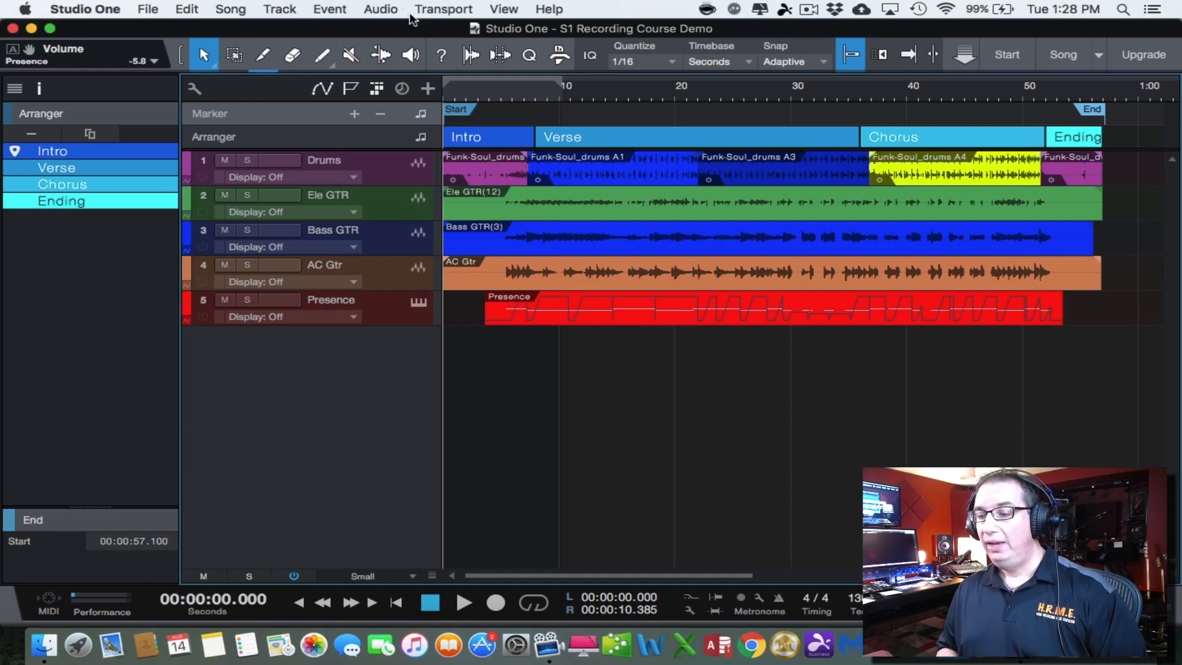
Reopen the song's Export Mixdown dialog to review the available file formats, and close it without exporting
click(230, 10)
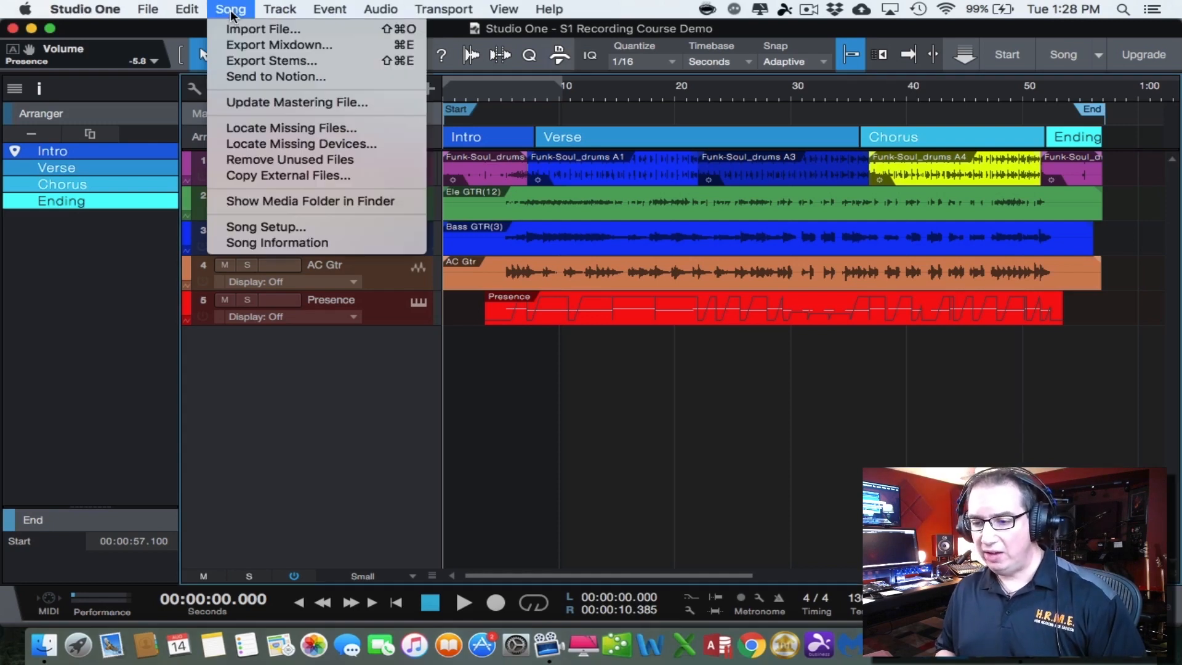
click(230, 45)
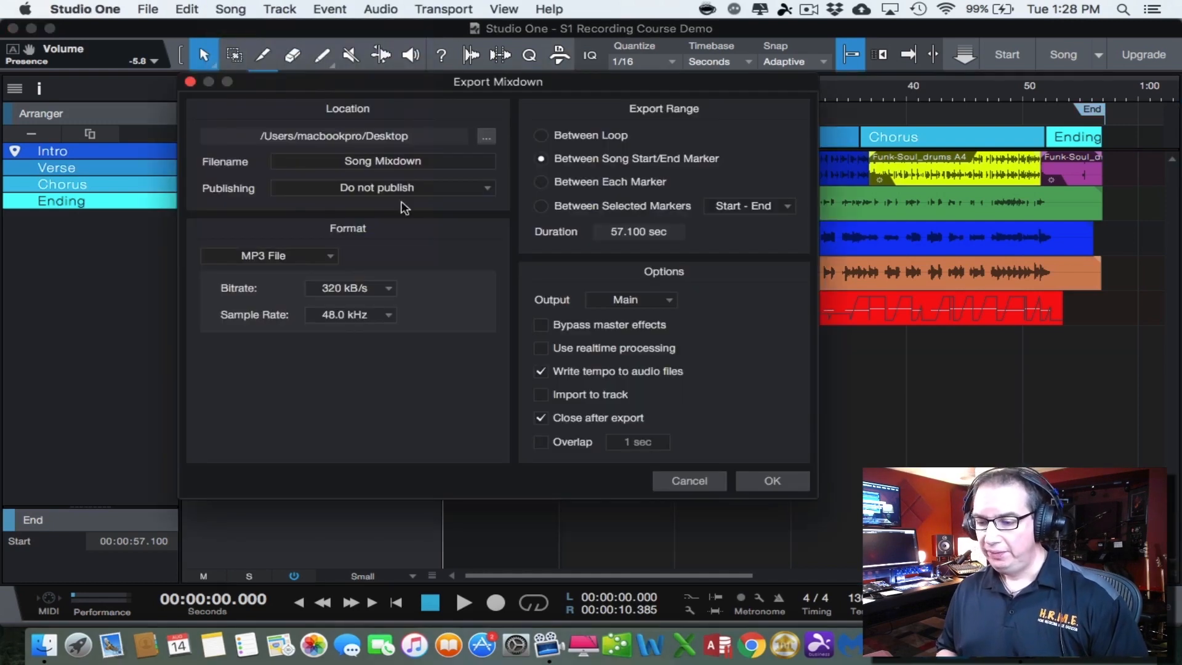
click(316, 256)
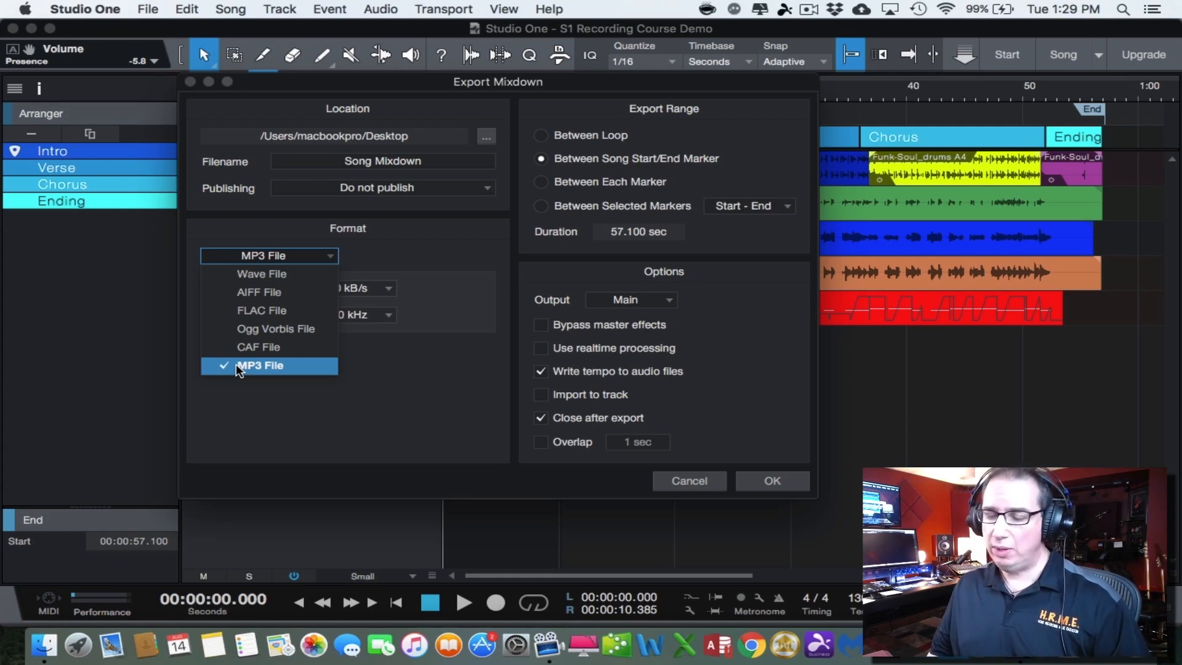
click(379, 239)
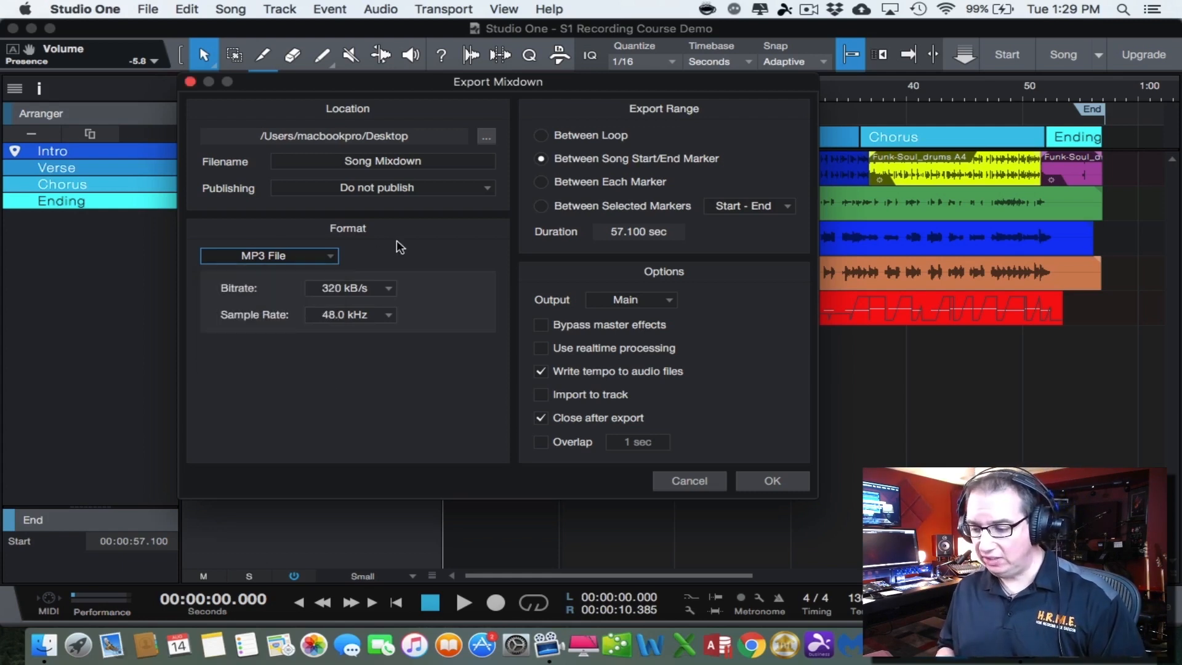
click(690, 481)
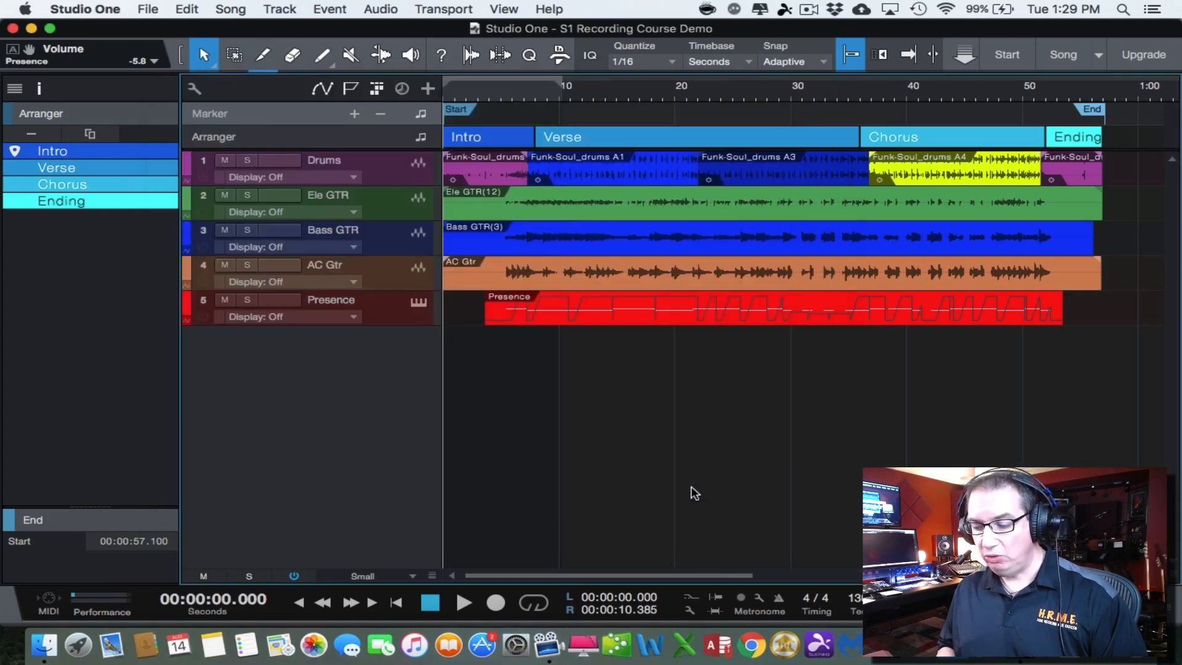